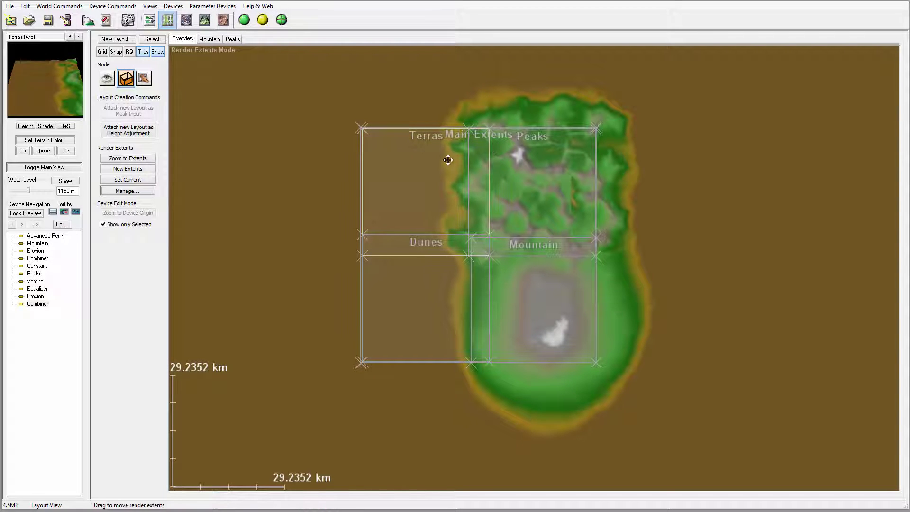
# - Select the Terras render extent rectangle in the layout Overview
pyautogui.click(414, 142)
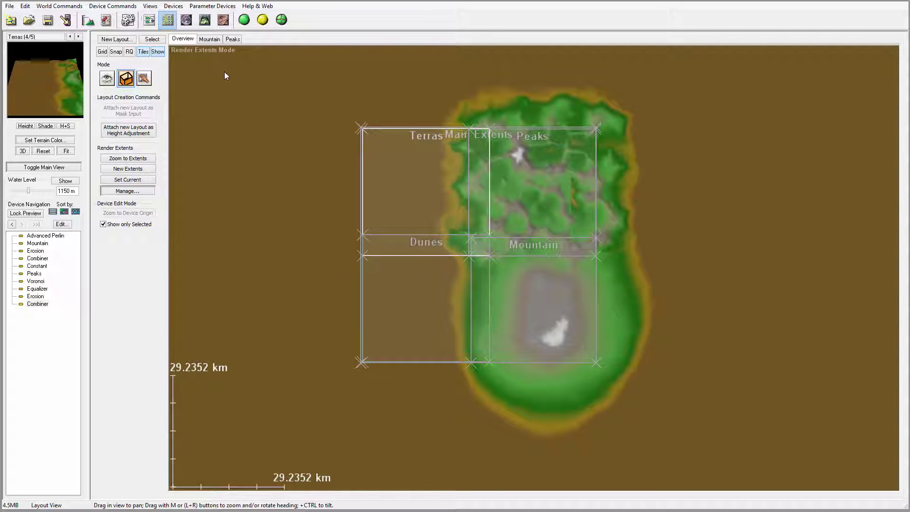
# - Create Layout 2 and draw a seven-corner Polygon 1 over the green extent box
pyautogui.click(117, 39)
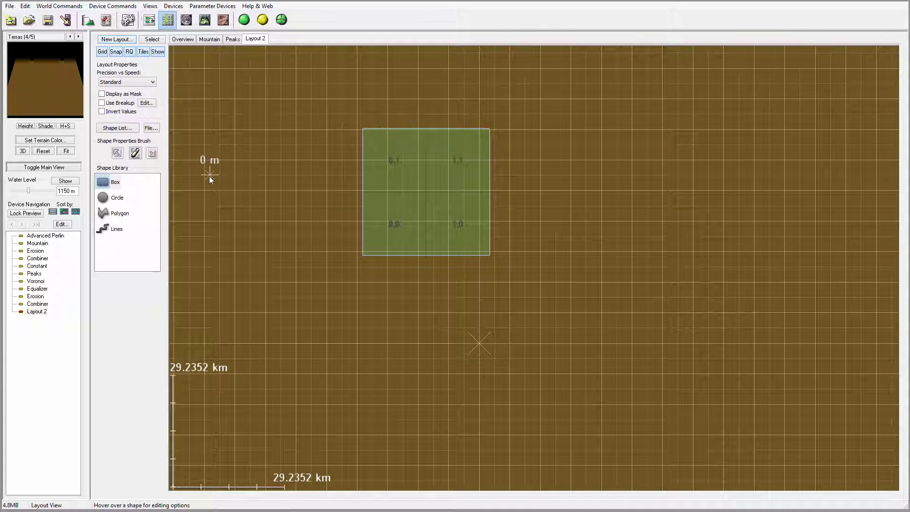
pyautogui.click(105, 214)
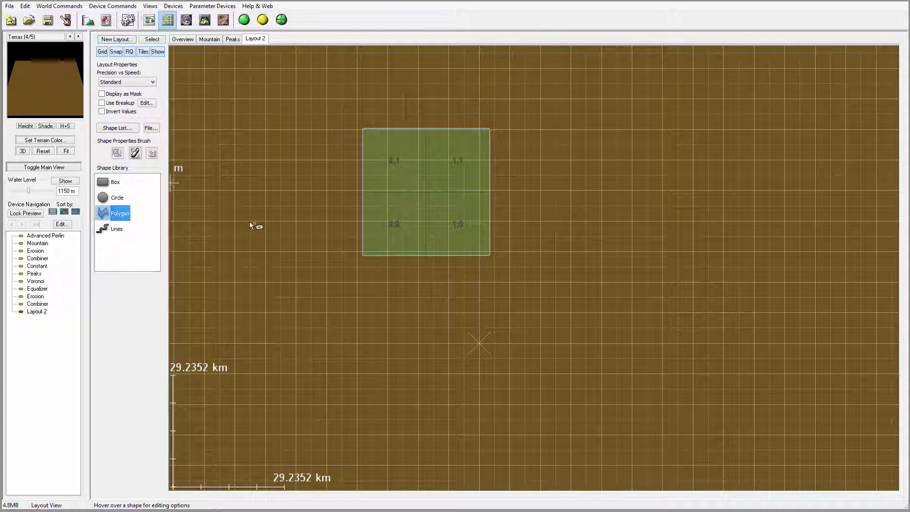
pyautogui.click(474, 172)
pyautogui.click(478, 151)
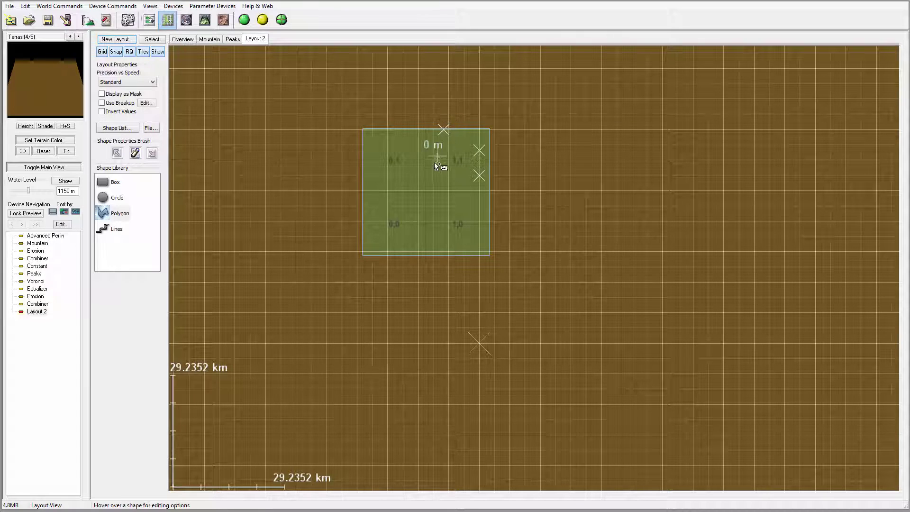
pyautogui.click(374, 145)
pyautogui.click(373, 183)
pyautogui.click(403, 185)
pyautogui.click(469, 236)
pyautogui.doubleClick(468, 200)
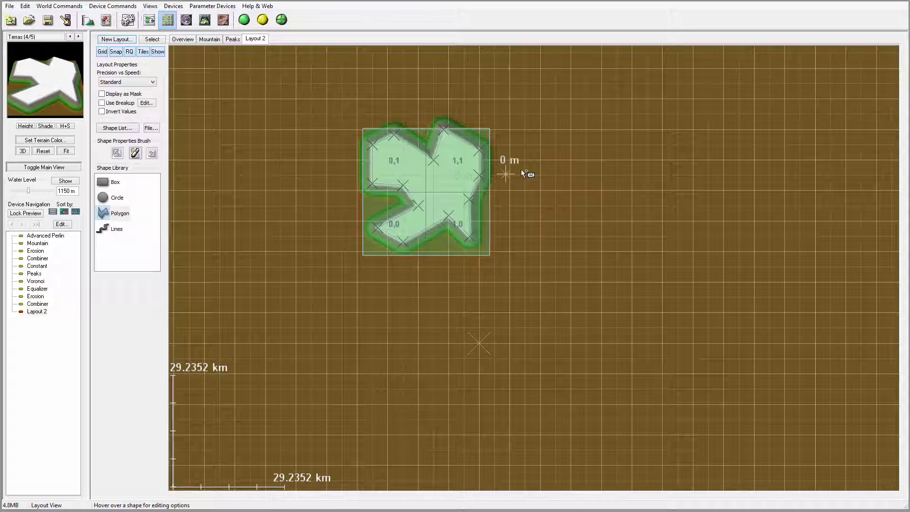
pyautogui.click(457, 173)
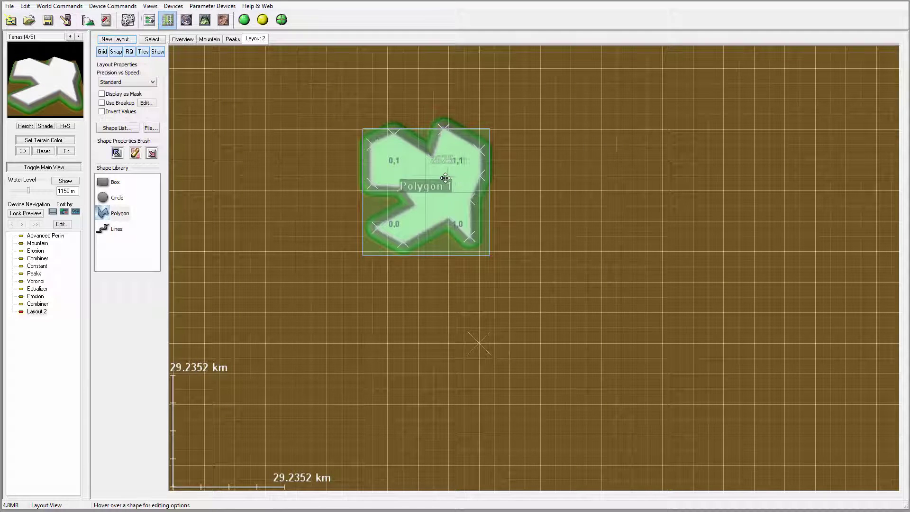
# - Widen Polygon 1's falloff distance to about 6.8 km
pyautogui.doubleClick(445, 177)
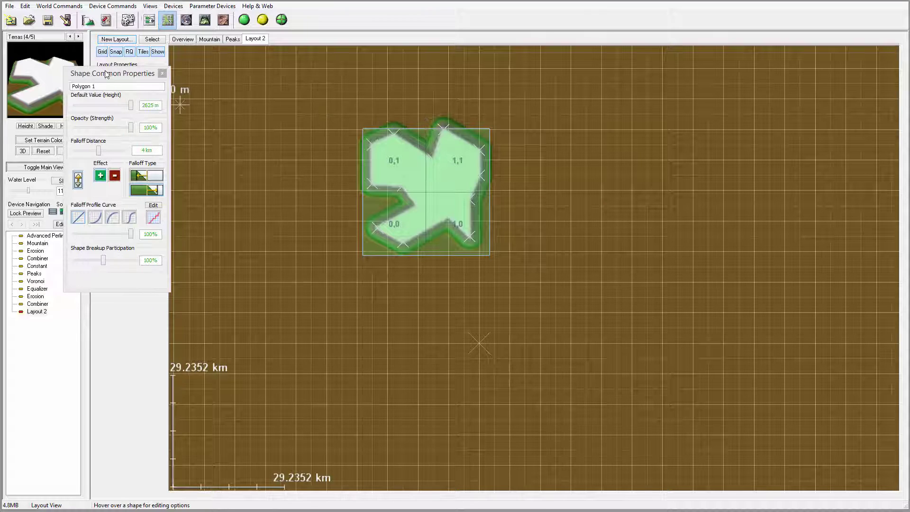
pyautogui.moveTo(107, 75); pyautogui.dragTo(257, 100)
pyautogui.moveTo(303, 122); pyautogui.dragTo(326, 126)
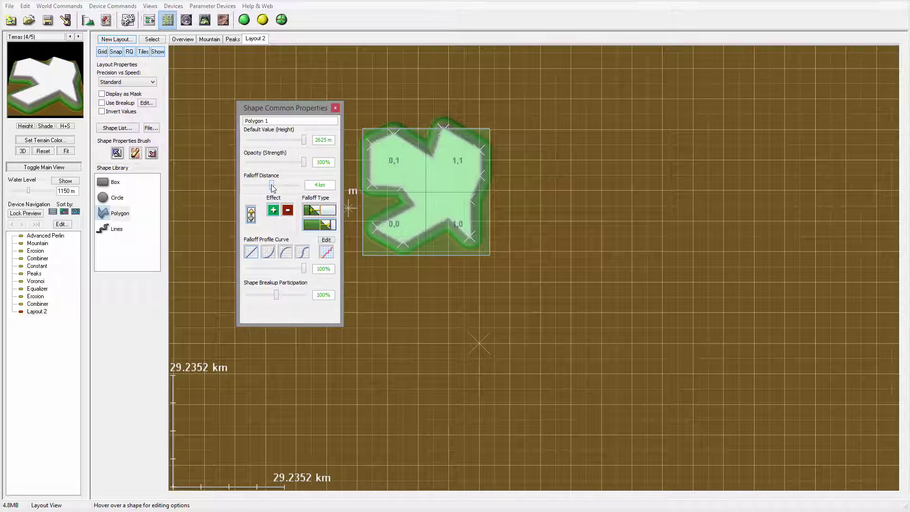
pyautogui.moveTo(273, 187); pyautogui.dragTo(277, 188)
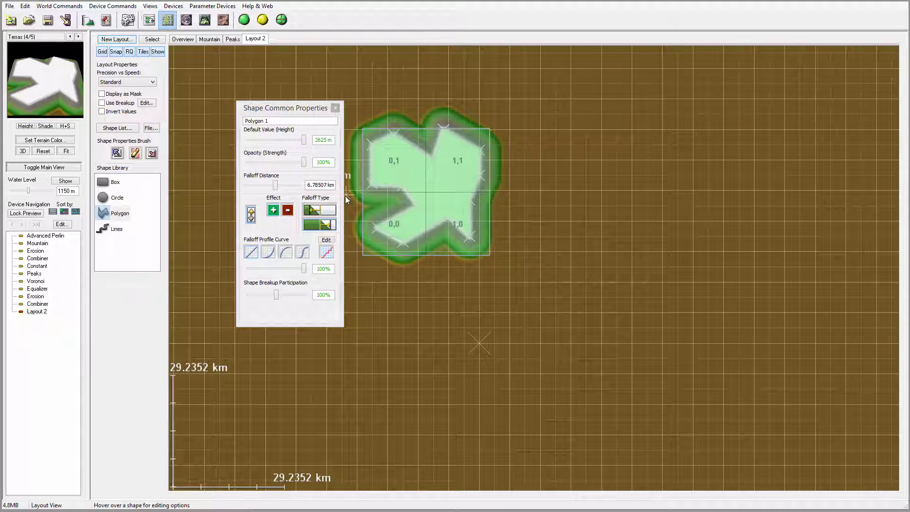
# - Choose the second falloff profile curve, enable Use Breakup, and return to the device graph
pyautogui.click(269, 252)
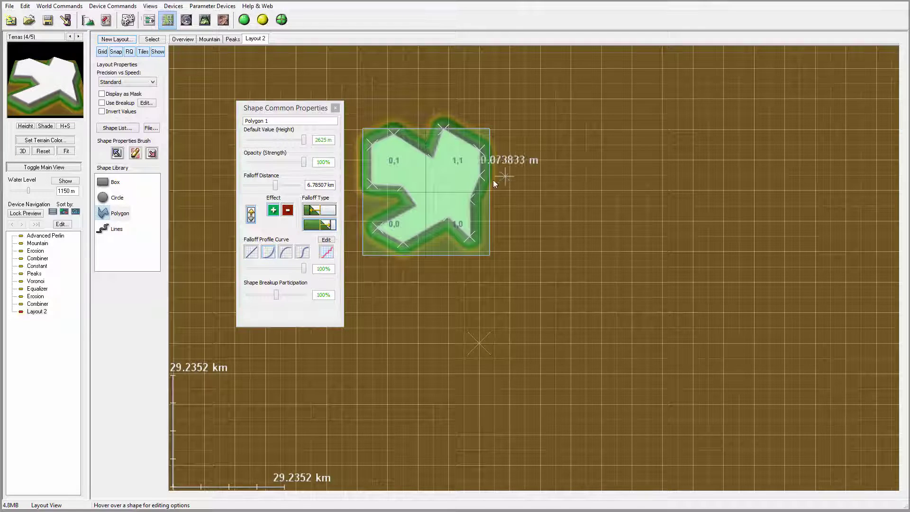
pyautogui.click(284, 253)
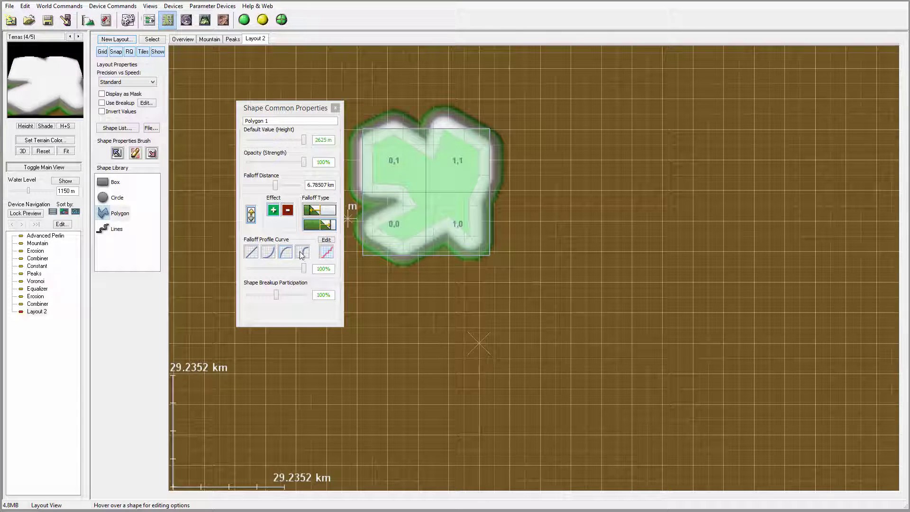
pyautogui.click(302, 254)
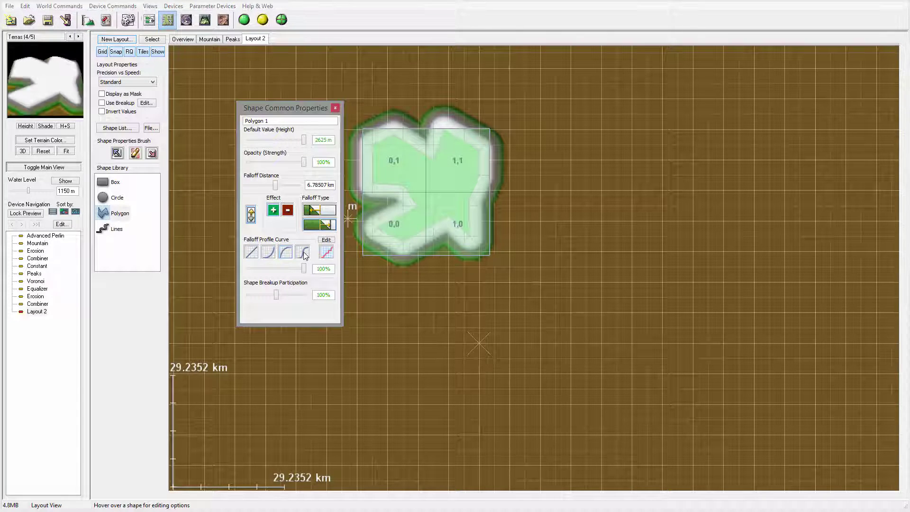
pyautogui.click(268, 253)
pyautogui.moveTo(439, 192)
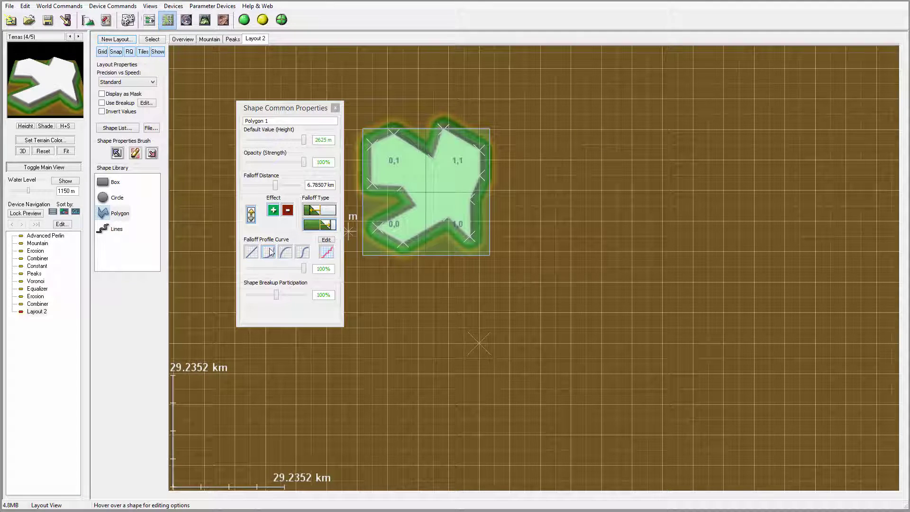
pyautogui.click(335, 108)
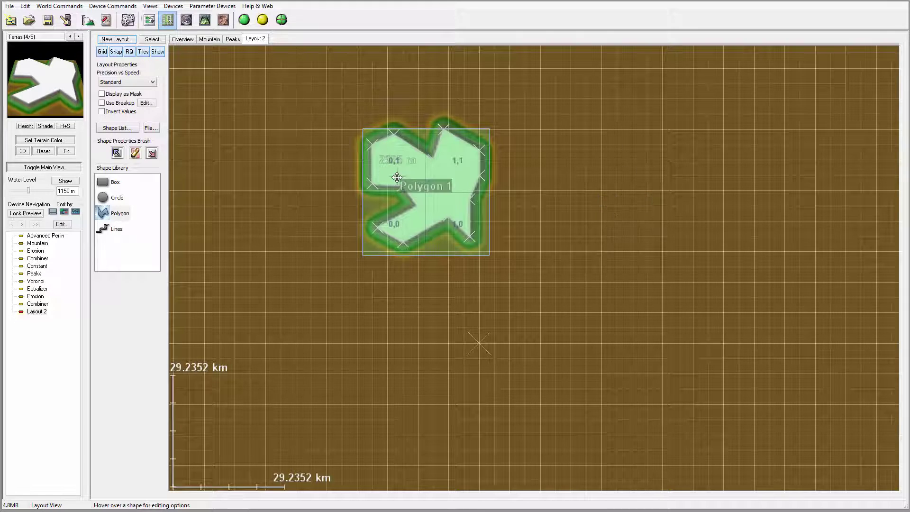
pyautogui.click(104, 103)
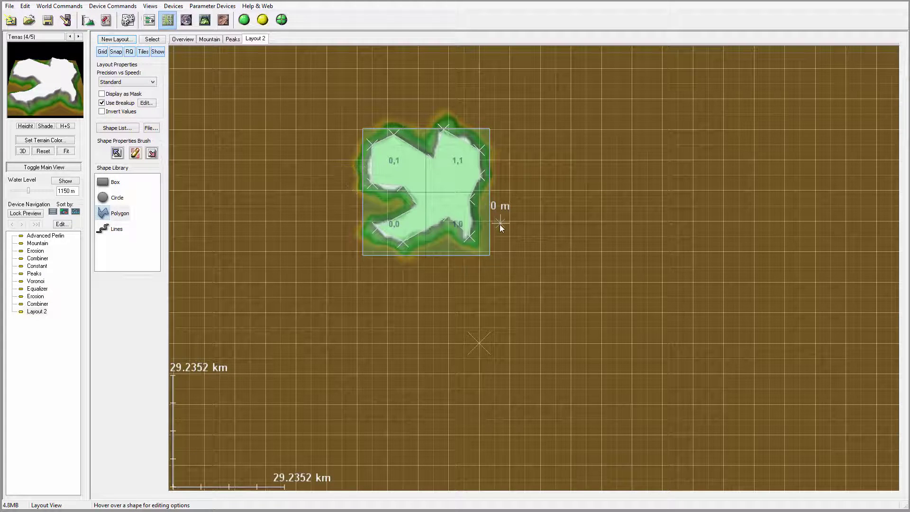
pyautogui.click(149, 20)
# - Shift Layout 2 aside and reposition Advanced Perlin, upper Erosion, Constant, upper Combiner and Mountain
pyautogui.scroll(-3, 414, 126)
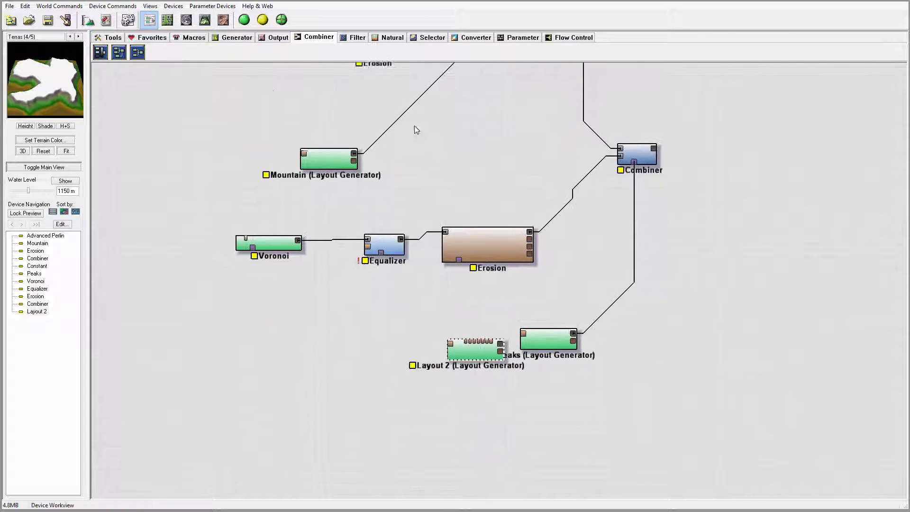
pyautogui.moveTo(472, 353)
pyautogui.mouseDown()
pyautogui.moveTo(514, 396)
pyautogui.moveTo(639, 386)
pyautogui.mouseUp()
pyautogui.scroll(3, 630, 355)
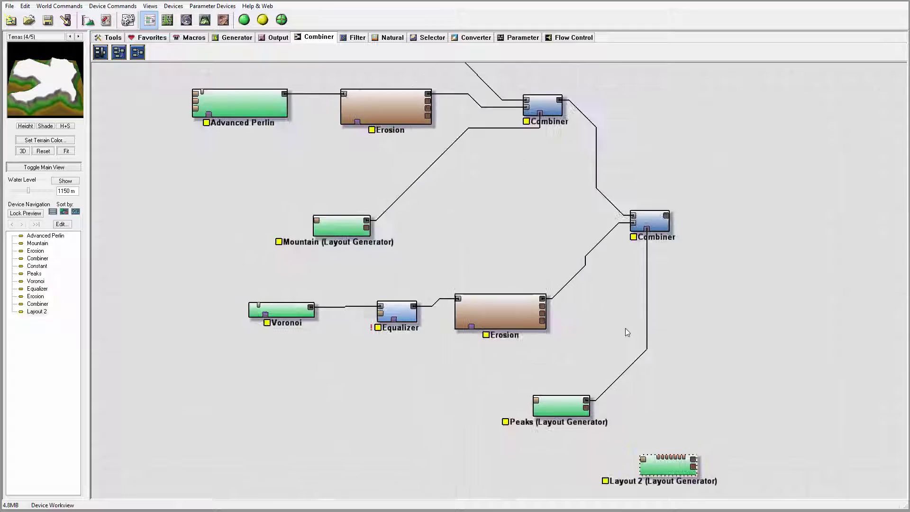
pyautogui.scroll(-2, 526, 275)
pyautogui.moveTo(322, 178); pyautogui.dragTo(219, 177)
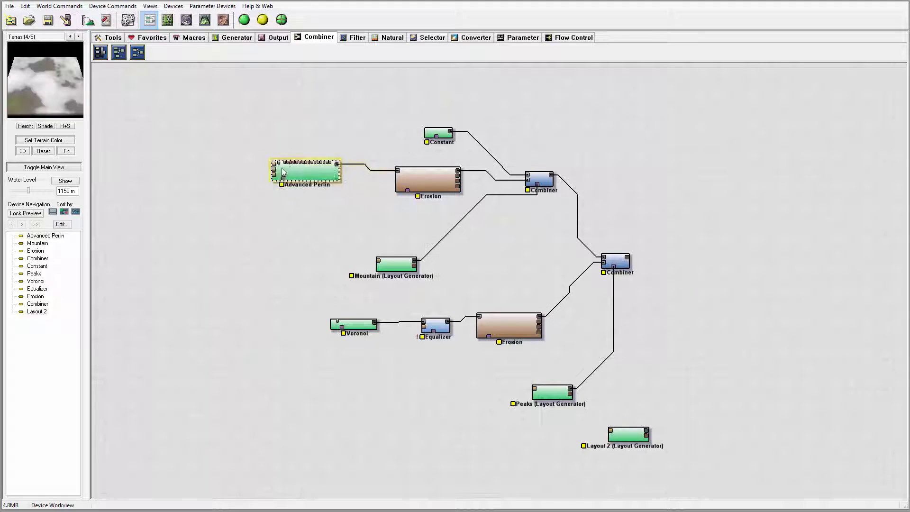
pyautogui.moveTo(416, 174); pyautogui.dragTo(322, 174)
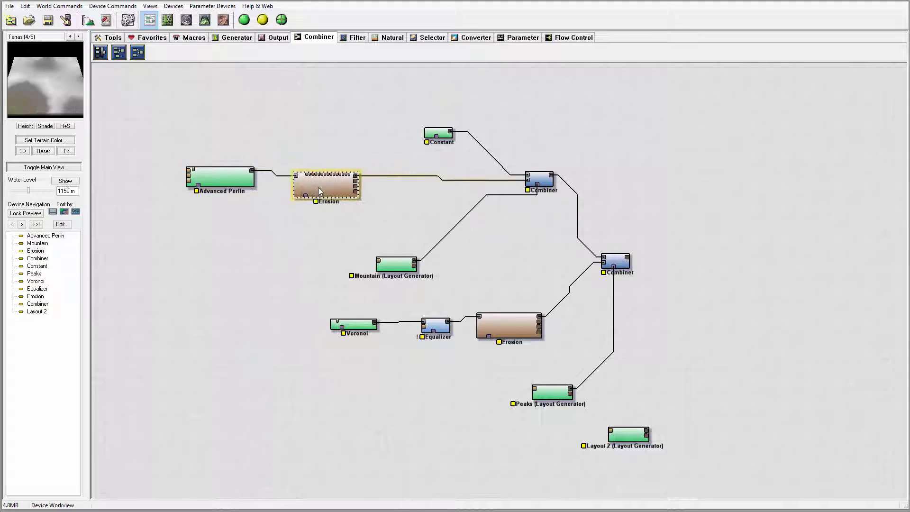
pyautogui.moveTo(438, 135); pyautogui.dragTo(326, 143)
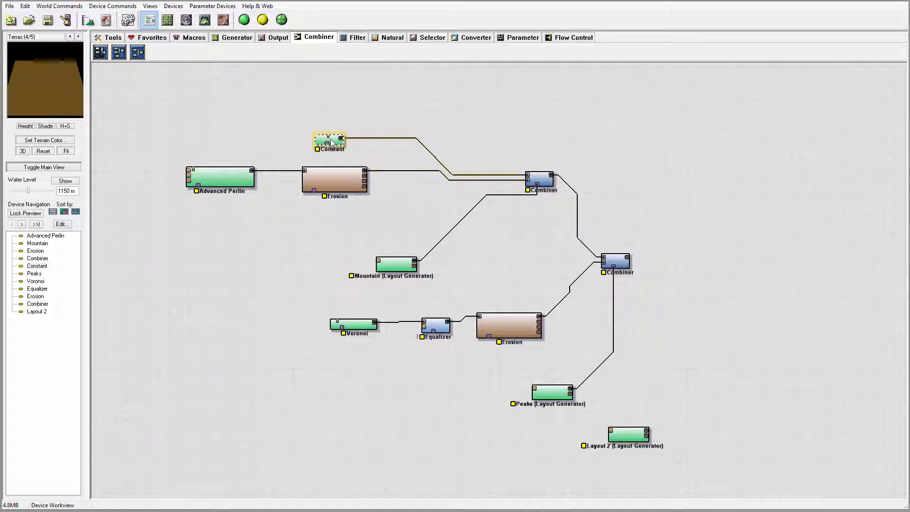
pyautogui.moveTo(539, 181)
pyautogui.mouseDown()
pyautogui.moveTo(517, 152)
pyautogui.moveTo(519, 159)
pyautogui.mouseUp()
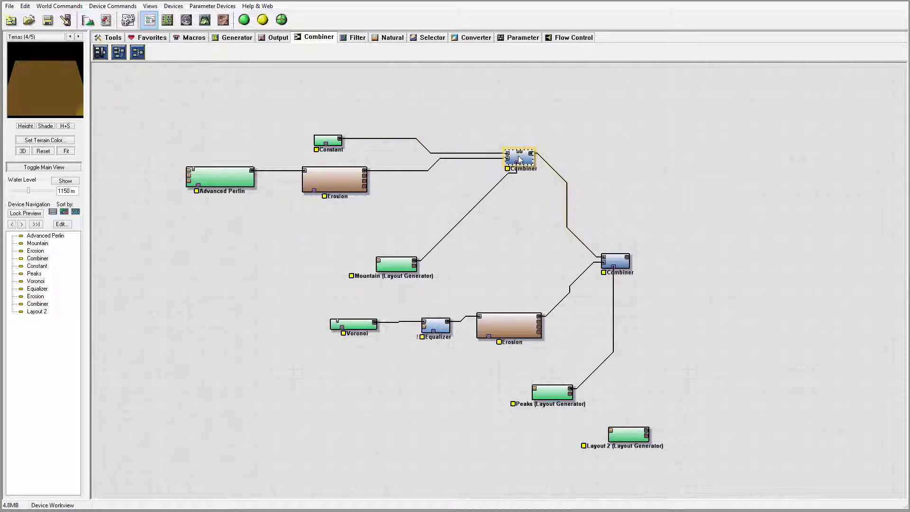
pyautogui.moveTo(383, 267)
pyautogui.mouseDown()
pyautogui.moveTo(413, 209)
pyautogui.moveTo(337, 222)
pyautogui.moveTo(436, 212)
pyautogui.mouseUp()
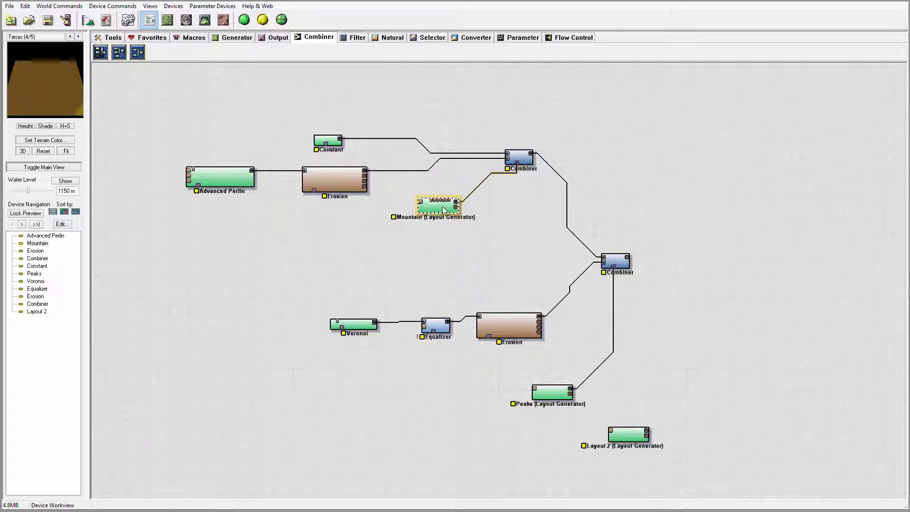
pyautogui.moveTo(519, 160)
pyautogui.mouseDown()
pyautogui.moveTo(458, 156)
pyautogui.moveTo(467, 158)
pyautogui.mouseUp()
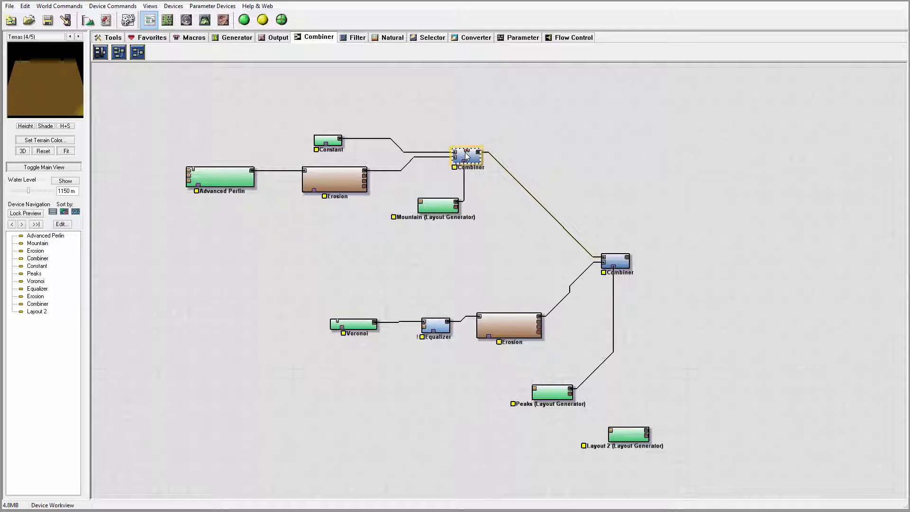
# - Line up the lower Erosion, Equalizer and Voronoi in one row beside the lower Combiner
pyautogui.click(616, 263)
pyautogui.moveTo(615, 263); pyautogui.dragTo(612, 260)
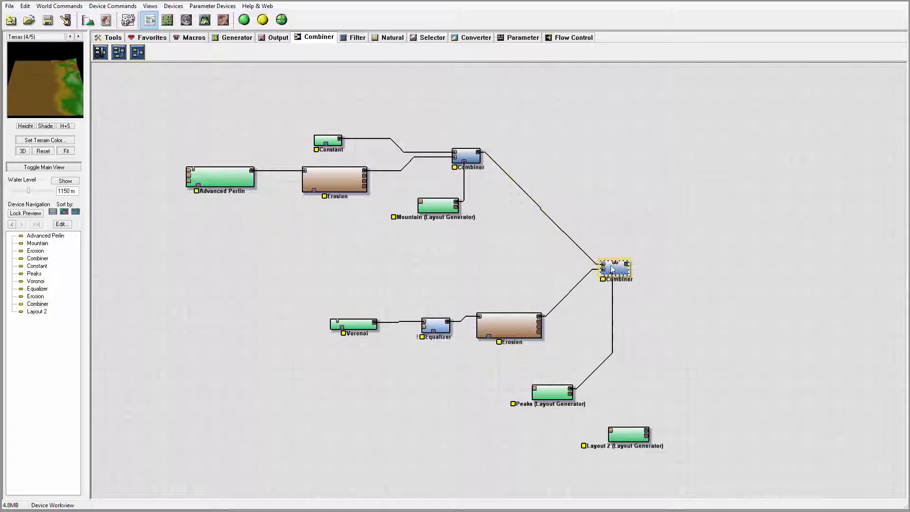
pyautogui.click(510, 319)
pyautogui.moveTo(509, 319); pyautogui.dragTo(511, 260)
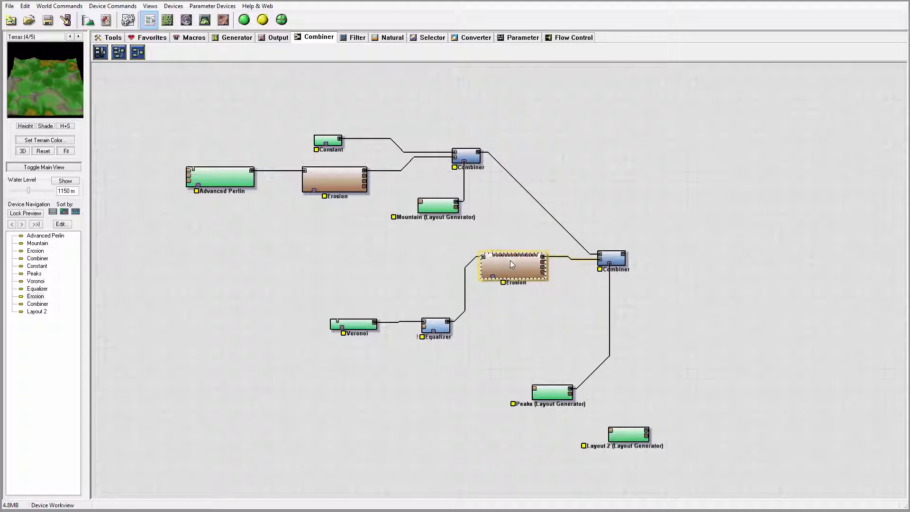
pyautogui.click(436, 325)
pyautogui.moveTo(436, 325); pyautogui.dragTo(439, 261)
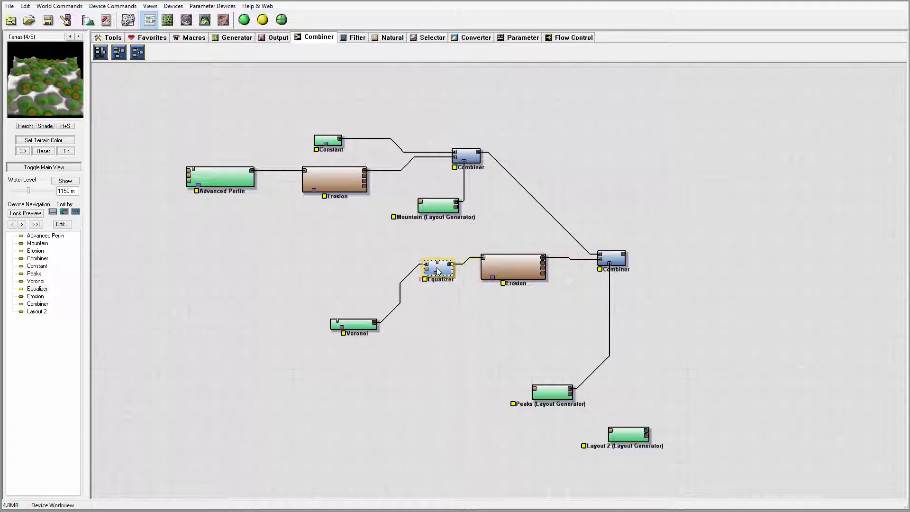
pyautogui.click(360, 324)
pyautogui.moveTo(360, 324); pyautogui.dragTo(364, 264)
# - Move Peaks beneath the lower Combiner, bring Layout 2 closer, and recenter the graph
pyautogui.moveTo(517, 314); pyautogui.dragTo(388, 302, button='middle')
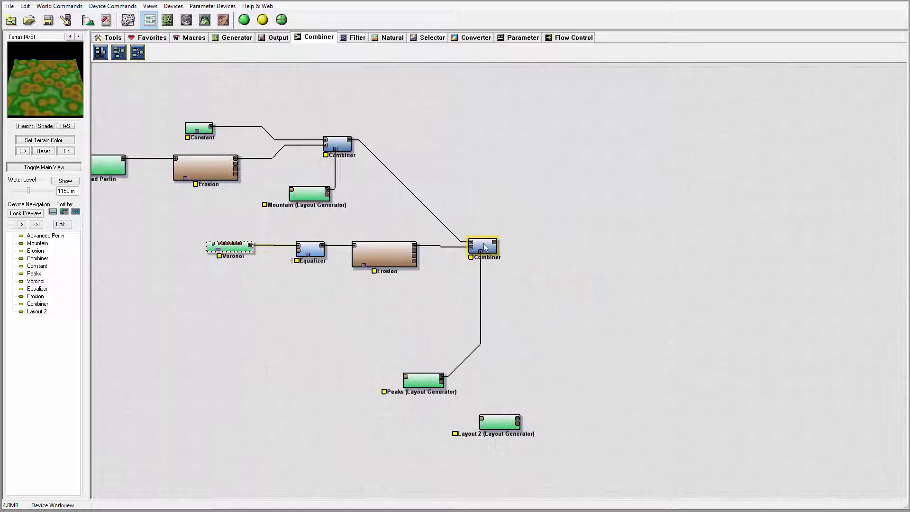
pyautogui.moveTo(482, 246); pyautogui.dragTo(475, 246)
pyautogui.moveTo(438, 383); pyautogui.dragTo(455, 309)
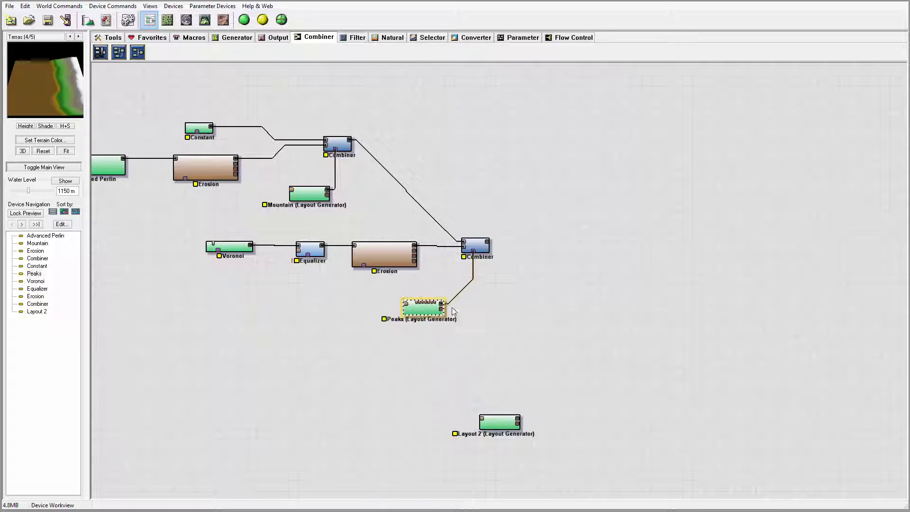
pyautogui.click(500, 423)
pyautogui.moveTo(500, 422); pyautogui.dragTo(581, 417)
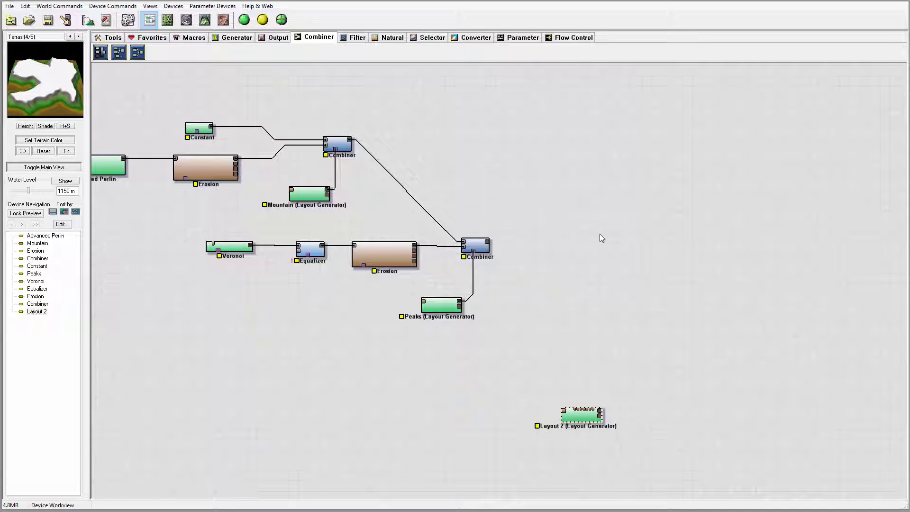
pyautogui.moveTo(601, 237)
pyautogui.mouseDown(button='right')
pyautogui.moveTo(701, 244)
pyautogui.moveTo(656, 248)
pyautogui.mouseUp(button='right')
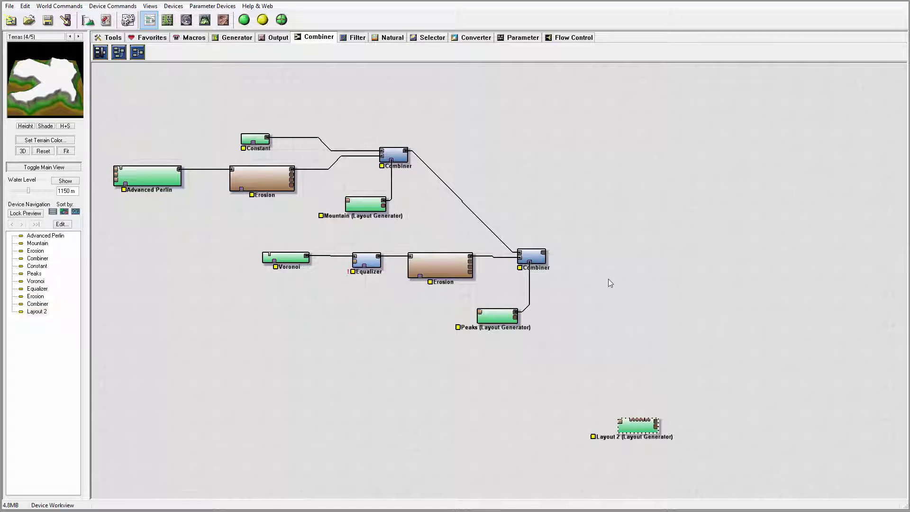
pyautogui.moveTo(610, 283)
pyautogui.mouseDown(button='right')
pyautogui.moveTo(656, 264)
pyautogui.moveTo(619, 240)
pyautogui.mouseUp(button='right')
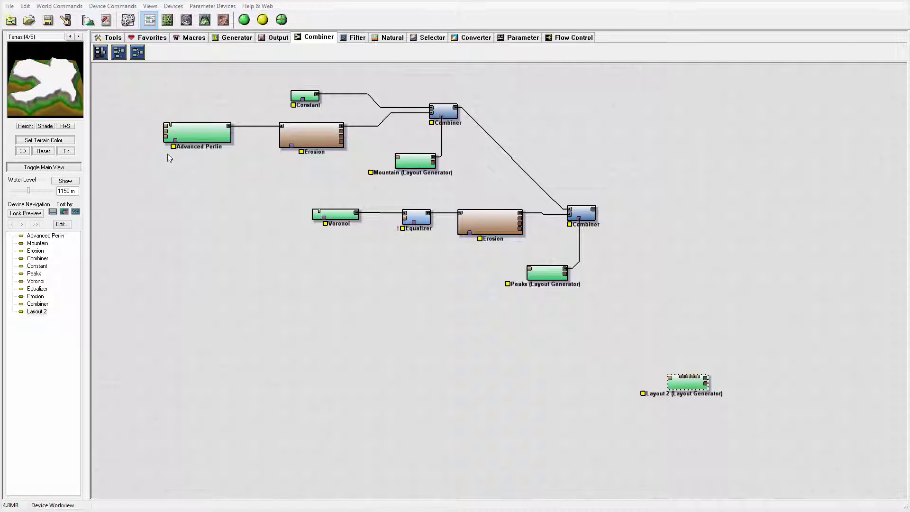
pyautogui.click(230, 37)
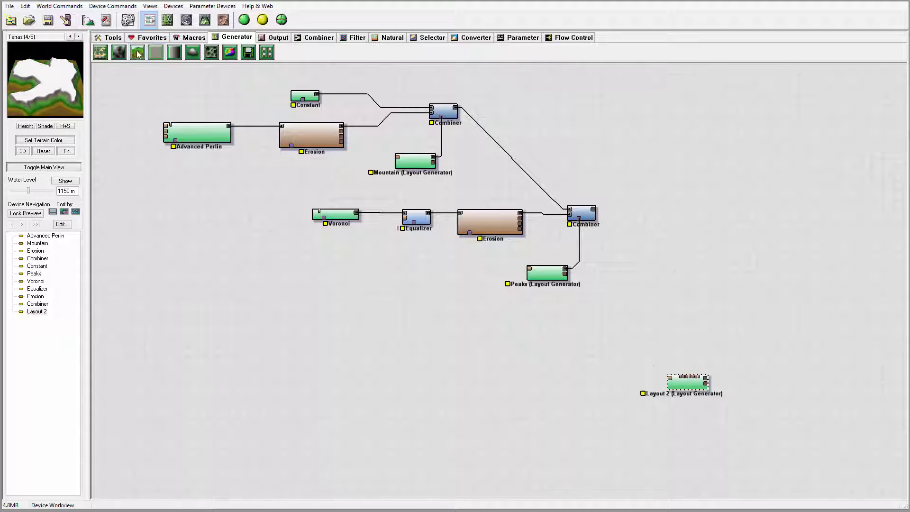
# - Add a Billowy Advanced Perlin with 13.4543 km feature scale and raised elevation center and steepness
pyautogui.moveTo(137, 55)
pyautogui.mouseDown()
pyautogui.moveTo(539, 333)
pyautogui.moveTo(600, 328)
pyautogui.mouseUp()
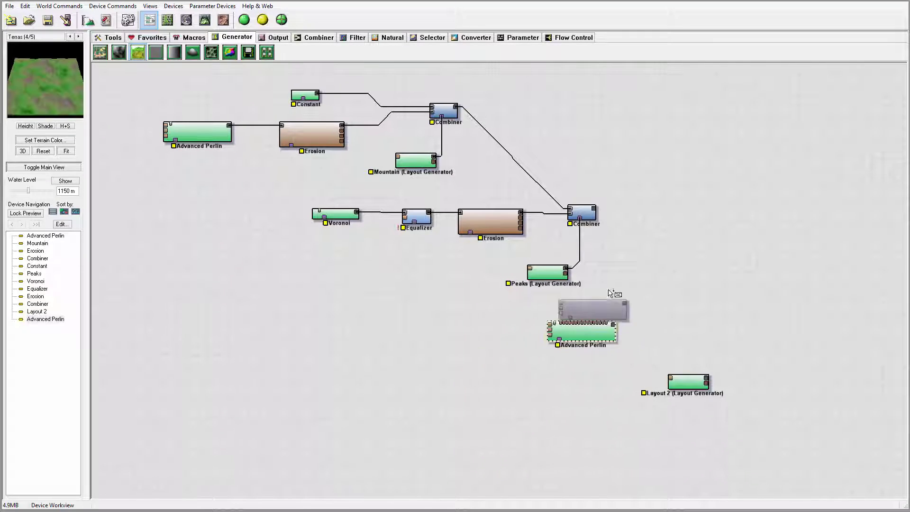
pyautogui.doubleClick(564, 325)
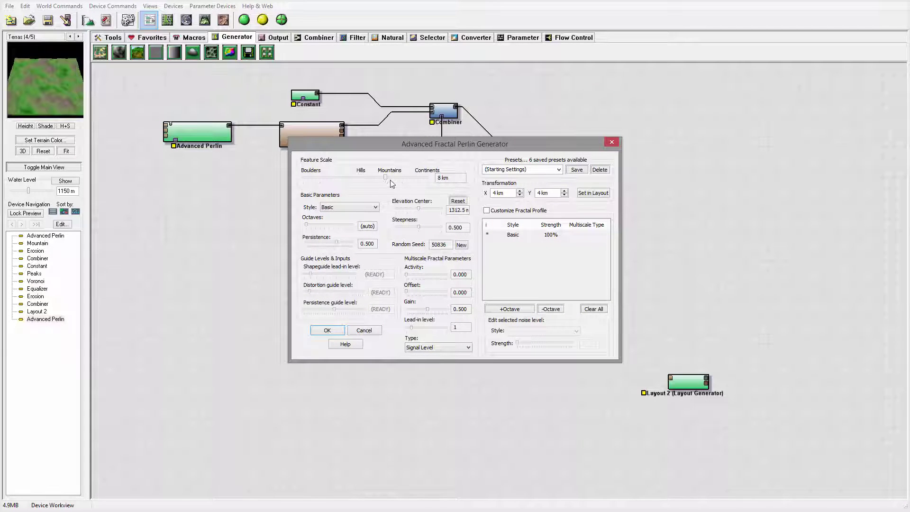
pyautogui.moveTo(385, 177); pyautogui.dragTo(392, 178)
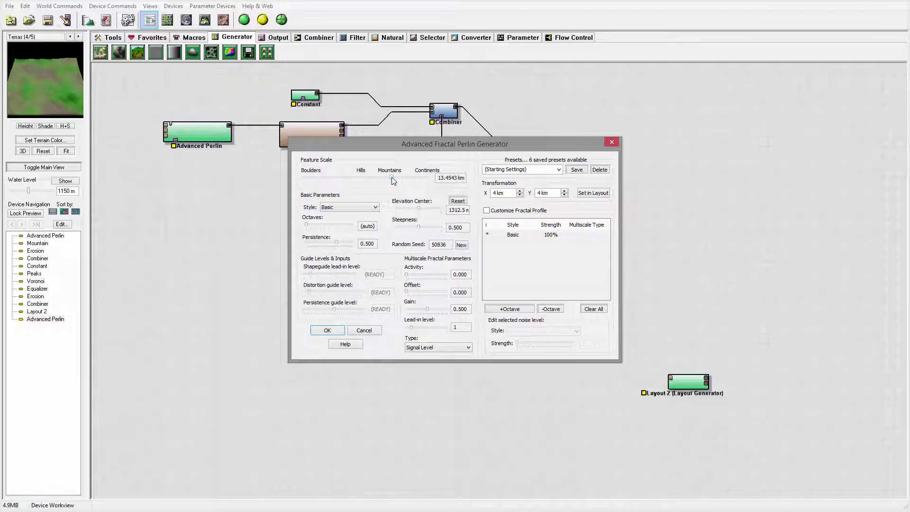
pyautogui.click(351, 211)
pyautogui.click(339, 219)
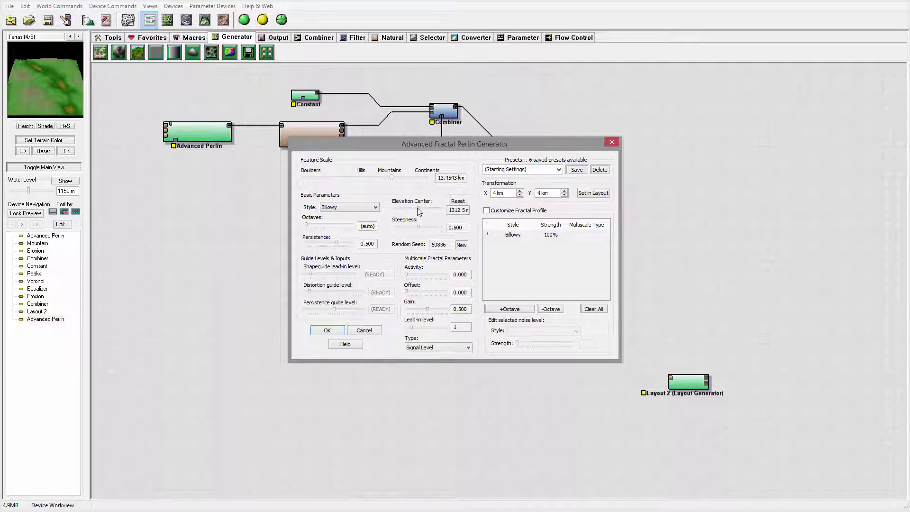
pyautogui.moveTo(417, 209); pyautogui.dragTo(429, 211)
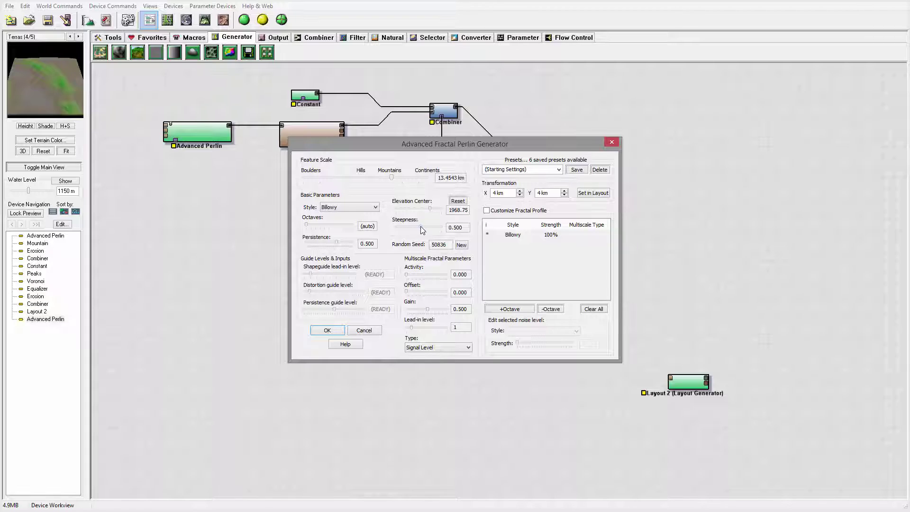
pyautogui.moveTo(420, 227); pyautogui.dragTo(430, 227)
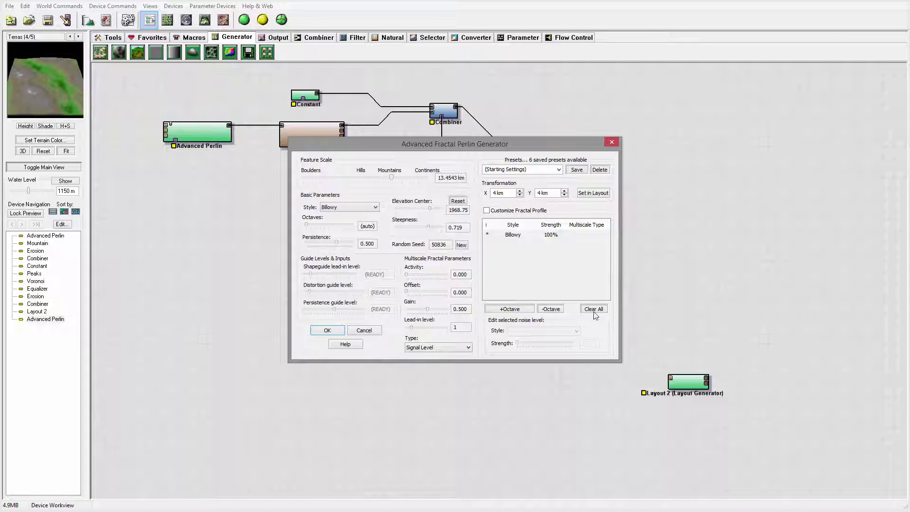
pyautogui.click(324, 330)
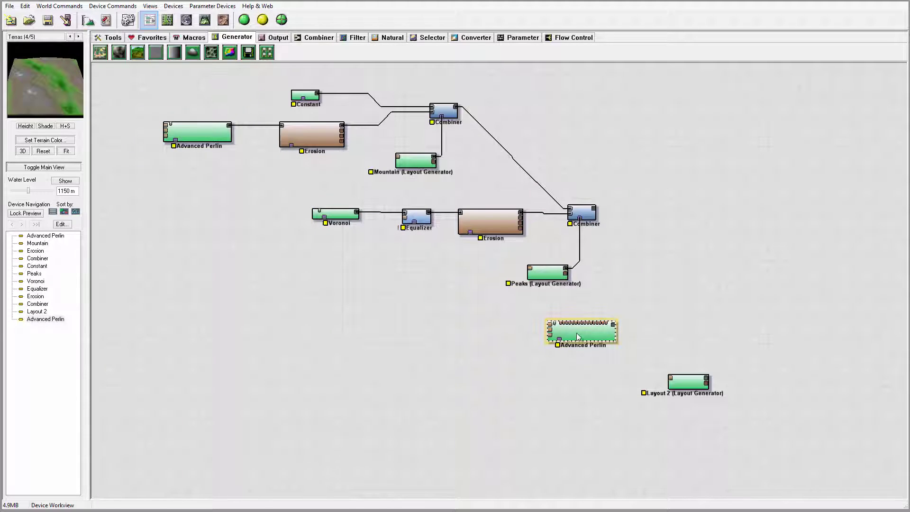
# - Add a Terrace filter and connect the new Advanced Perlin's output into it
pyautogui.moveTo(583, 338); pyautogui.dragTo(516, 338)
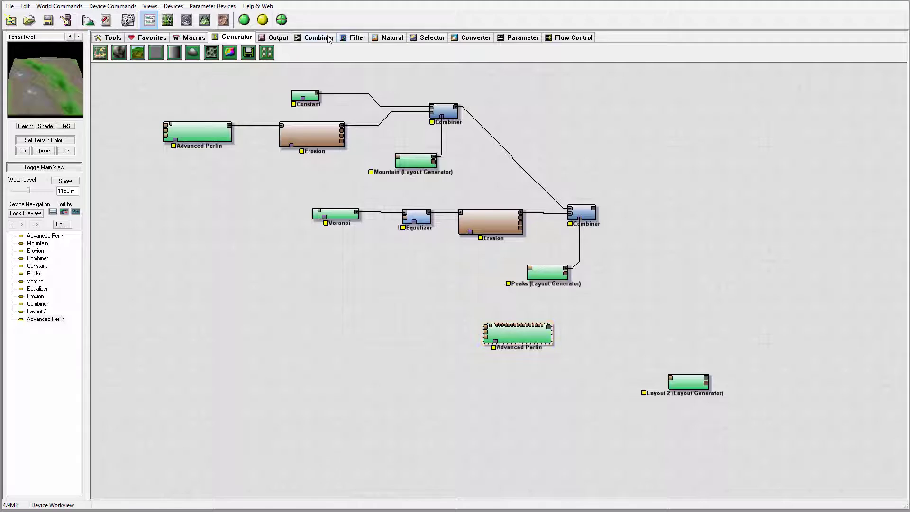
pyautogui.click(347, 40)
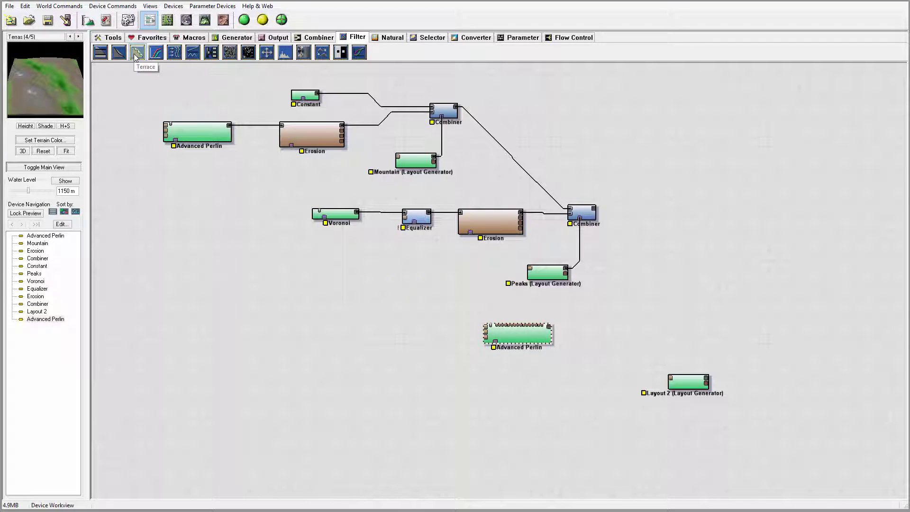
pyautogui.moveTo(137, 52)
pyautogui.mouseDown()
pyautogui.moveTo(607, 327)
pyautogui.moveTo(595, 333)
pyautogui.mouseUp()
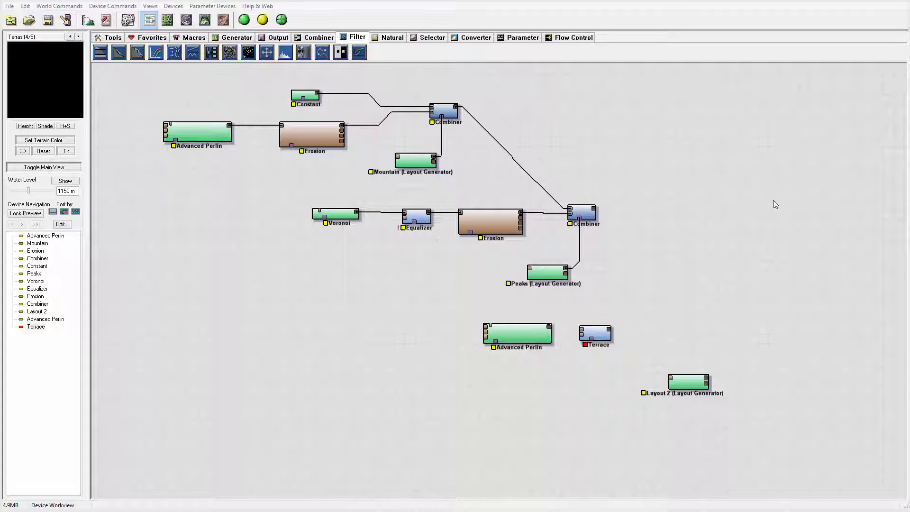
pyautogui.moveTo(549, 326); pyautogui.dragTo(582, 330)
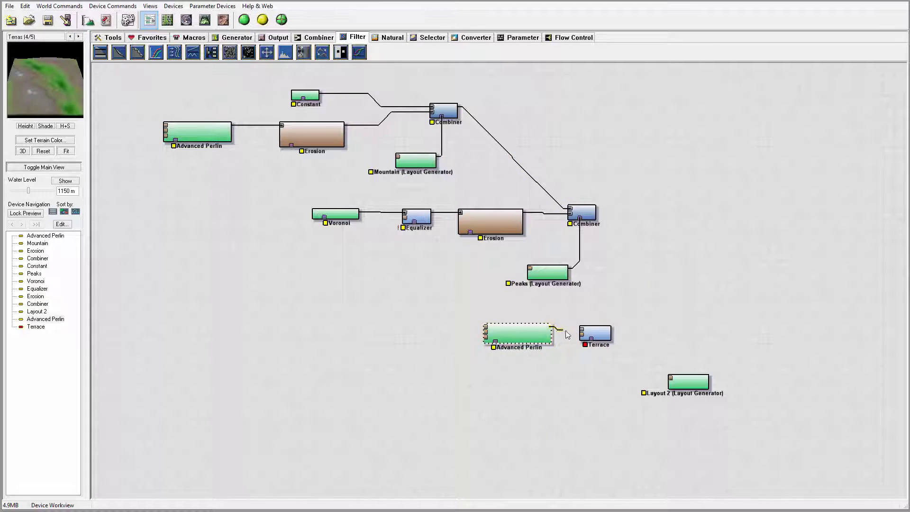
# - Set the Terrace to 11 terraces, a sharper shape and layering 3
pyautogui.doubleClick(590, 333)
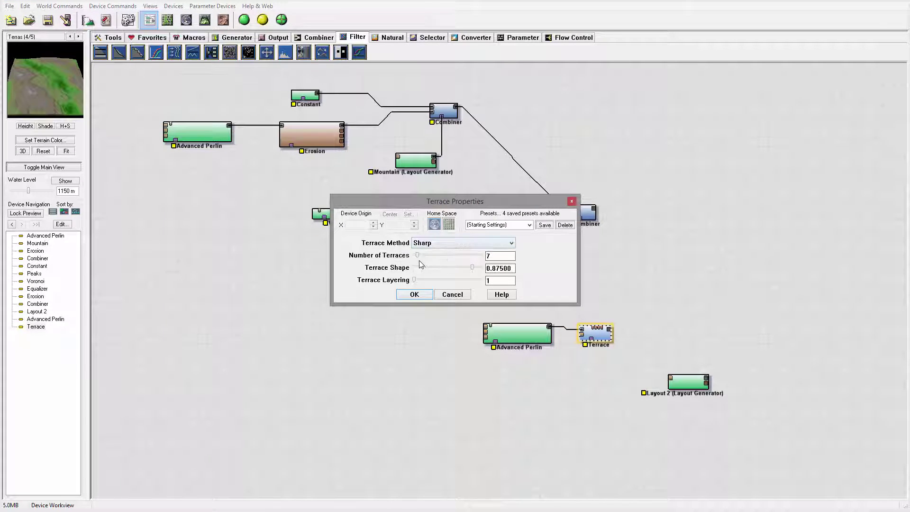
pyautogui.moveTo(418, 255); pyautogui.dragTo(420, 255)
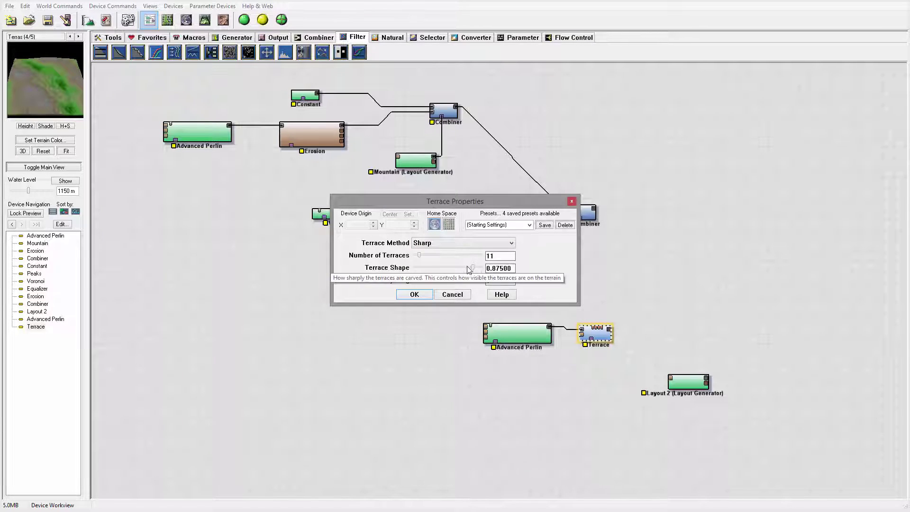
pyautogui.moveTo(473, 268); pyautogui.dragTo(481, 269)
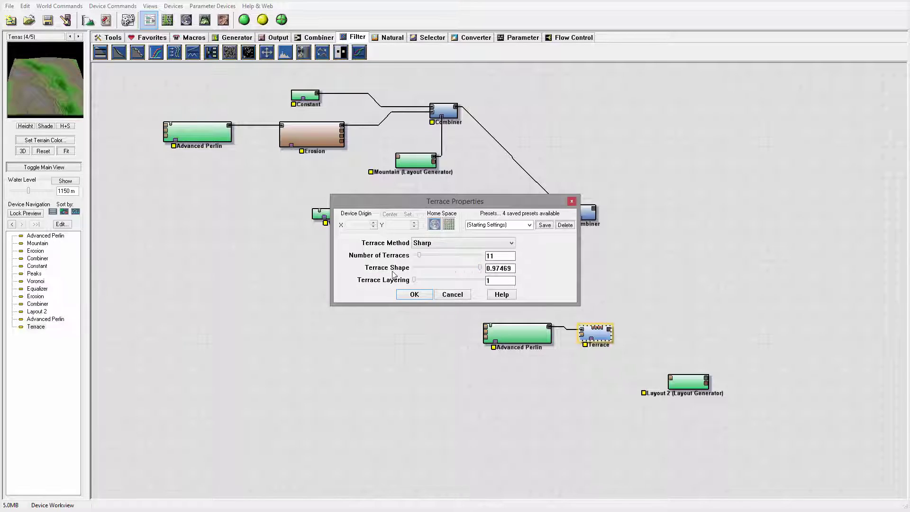
pyautogui.moveTo(413, 280); pyautogui.dragTo(433, 280)
pyautogui.click(420, 294)
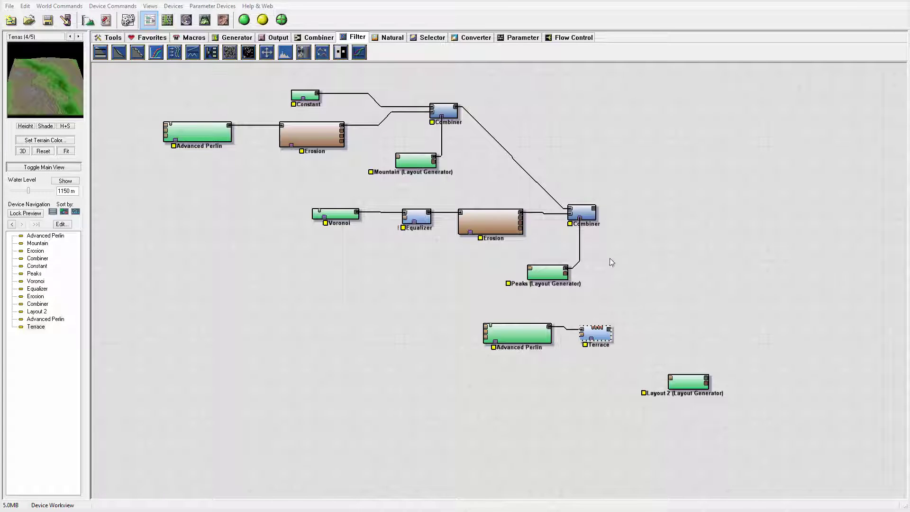
# - Add a new Combiner fed by the Terrace output and the mountain-and-peaks Combiner
pyautogui.click(316, 37)
pyautogui.moveTo(144, 56); pyautogui.dragTo(667, 285)
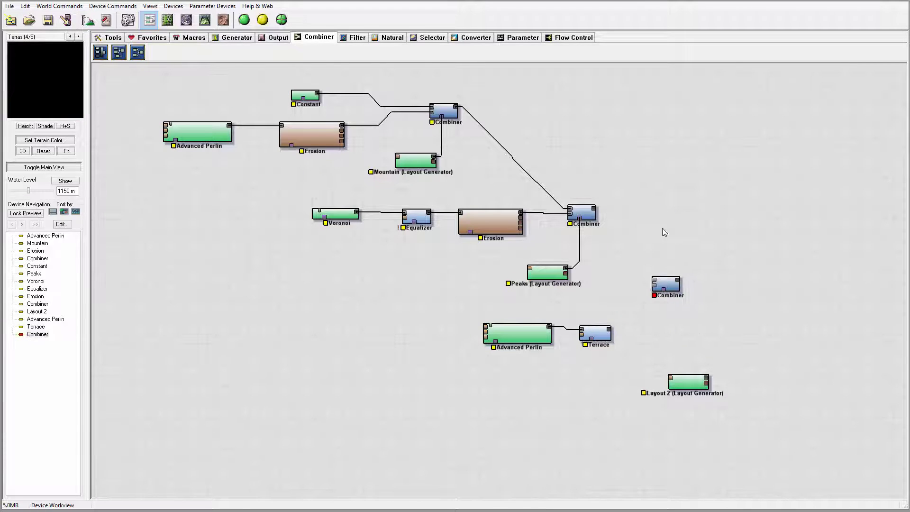
pyautogui.moveTo(609, 328); pyautogui.dragTo(656, 287)
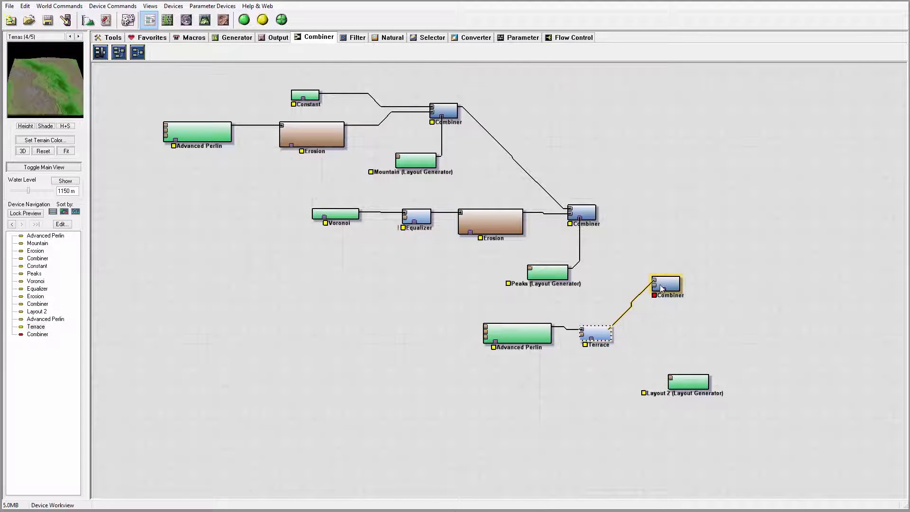
pyautogui.moveTo(595, 208); pyautogui.dragTo(655, 283)
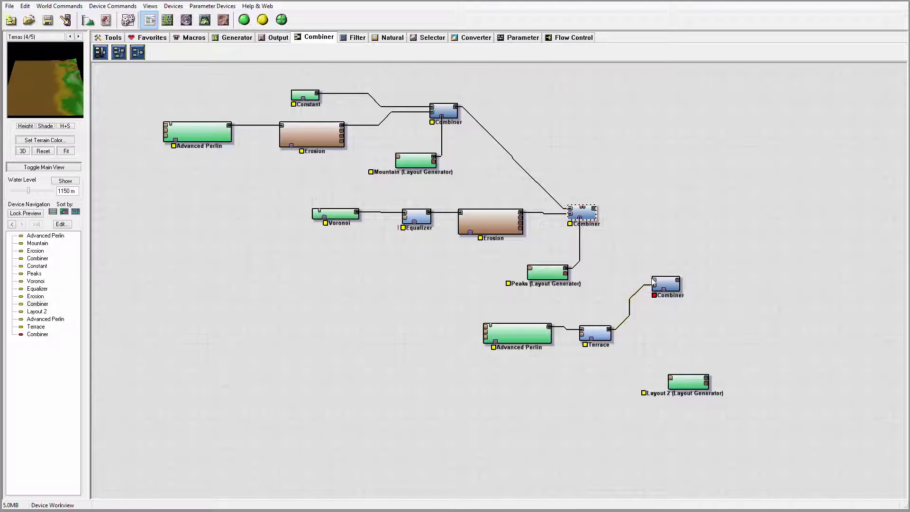
pyautogui.moveTo(596, 208); pyautogui.dragTo(663, 288)
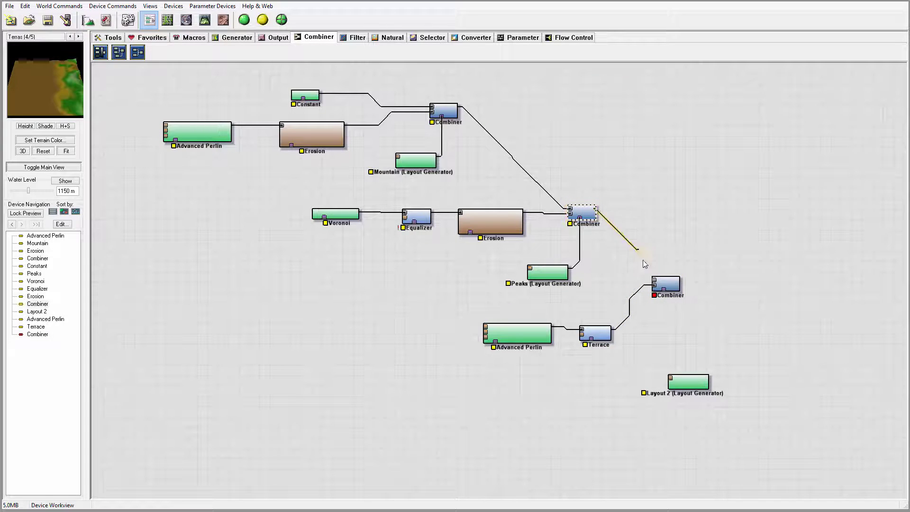
# - Set the new Combiner's strength to 1.0 and attach Layout 2 as its mask
pyautogui.doubleClick(664, 284)
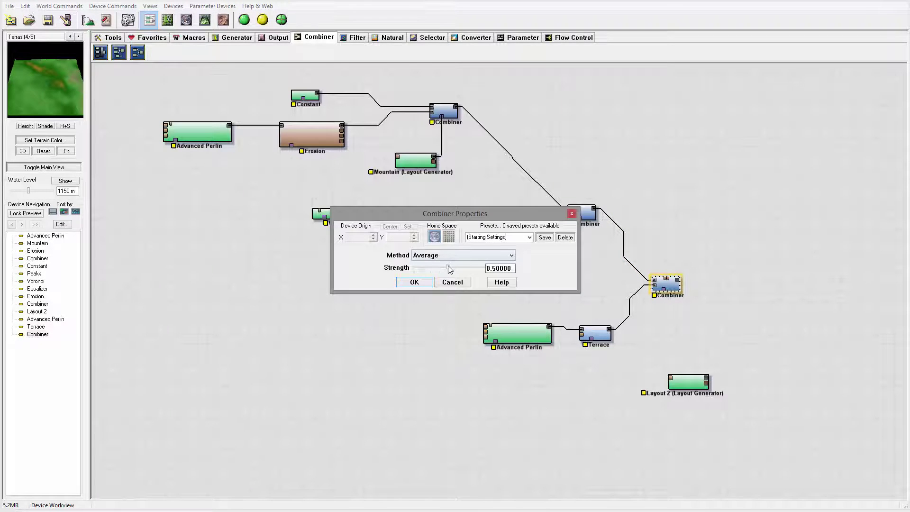
pyautogui.moveTo(448, 267); pyautogui.dragTo(507, 272)
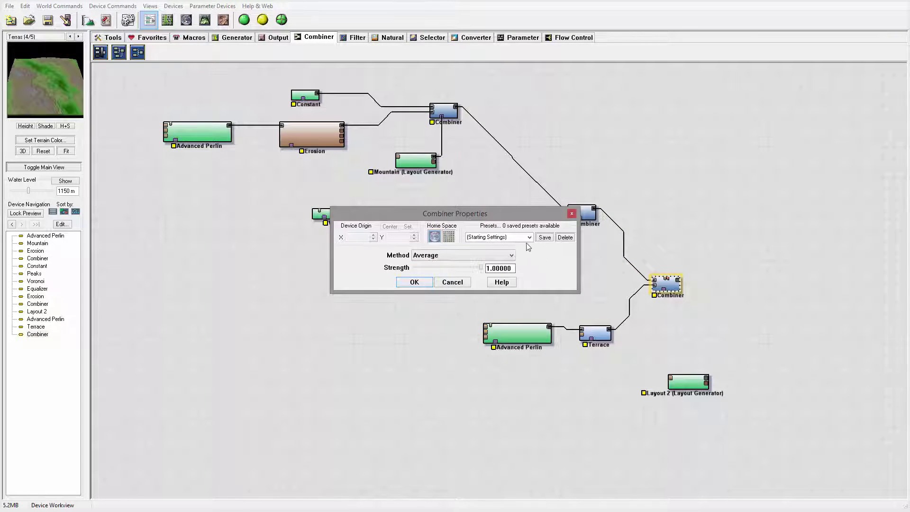
pyautogui.click(414, 281)
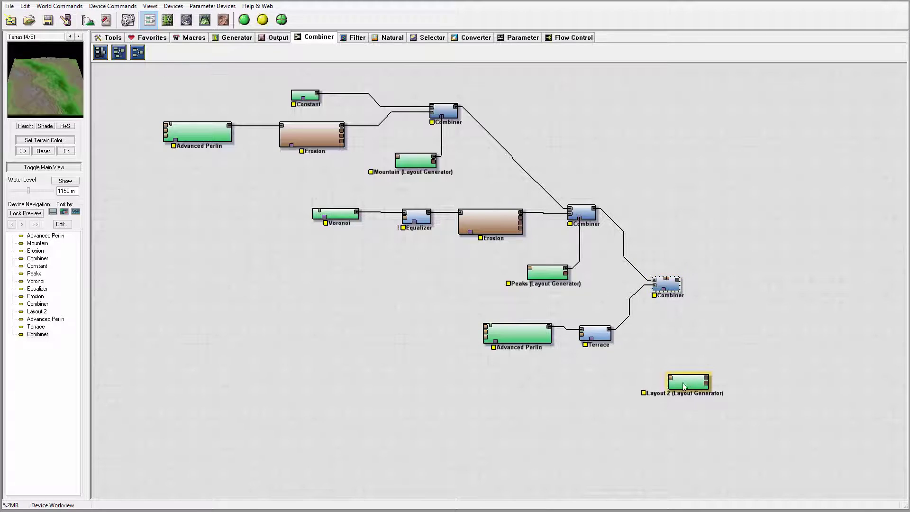
pyautogui.moveTo(686, 385)
pyautogui.mouseDown()
pyautogui.moveTo(626, 390)
pyautogui.moveTo(675, 290)
pyautogui.mouseUp()
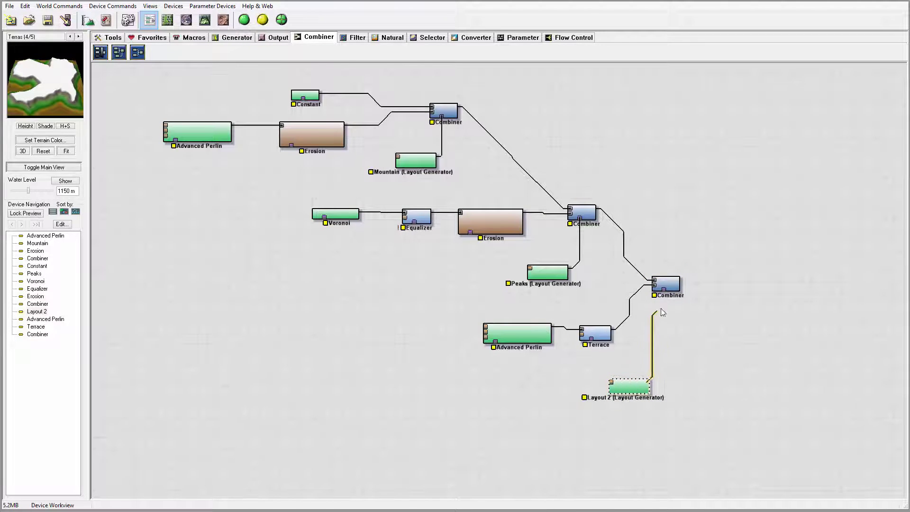
pyautogui.click(673, 285)
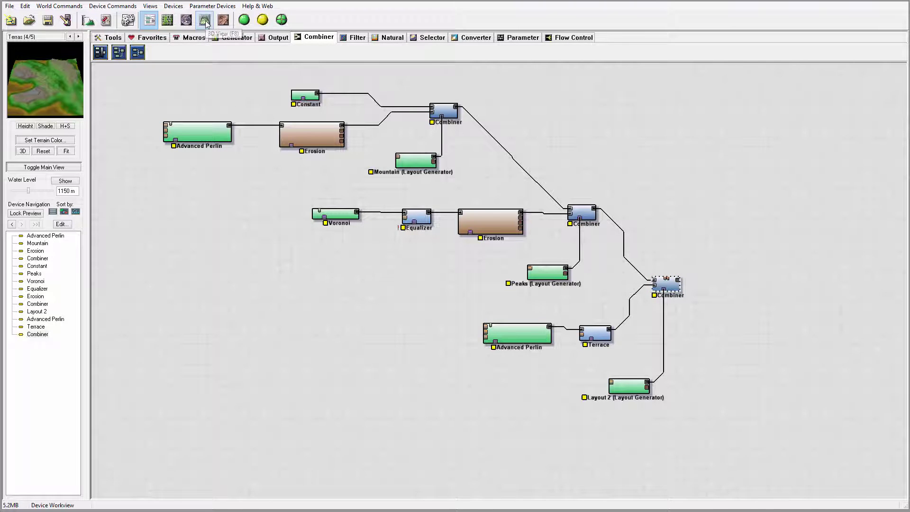
# - Make Main Extents the active render extent, then view the terrain in 3D
pyautogui.click(167, 20)
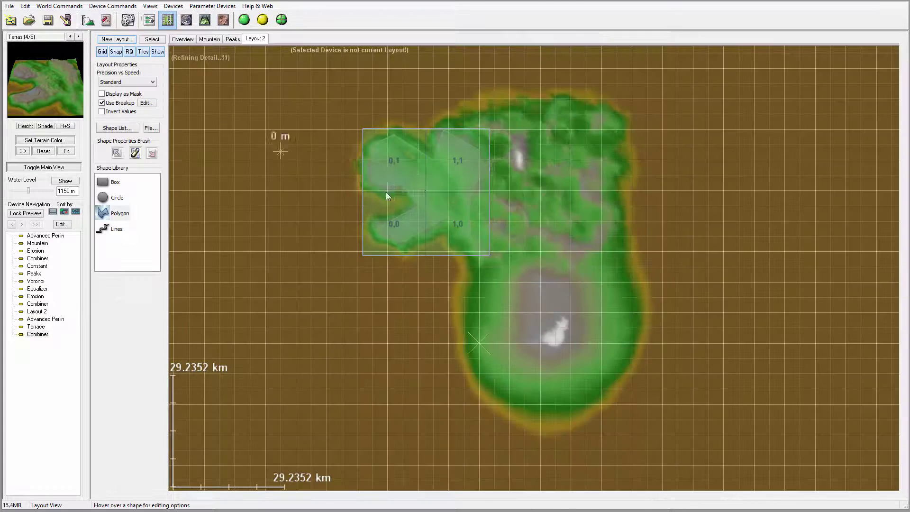
pyautogui.click(176, 39)
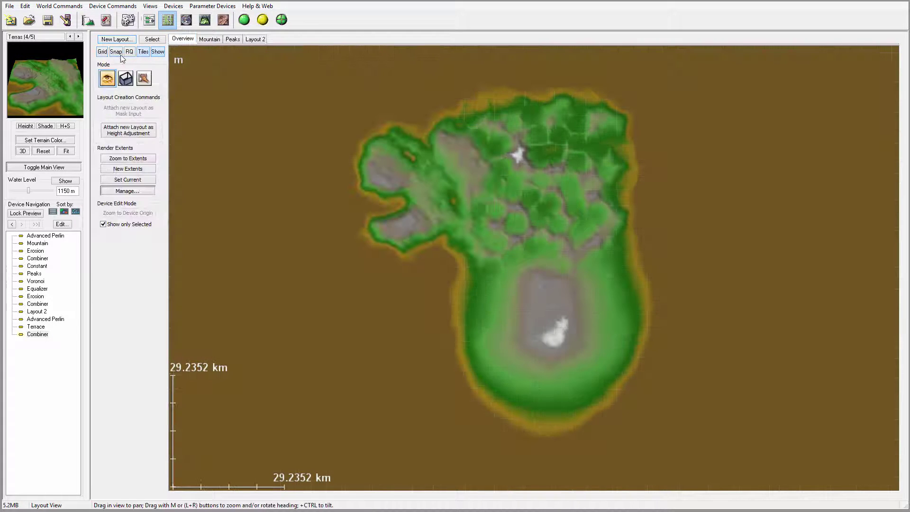
pyautogui.click(125, 79)
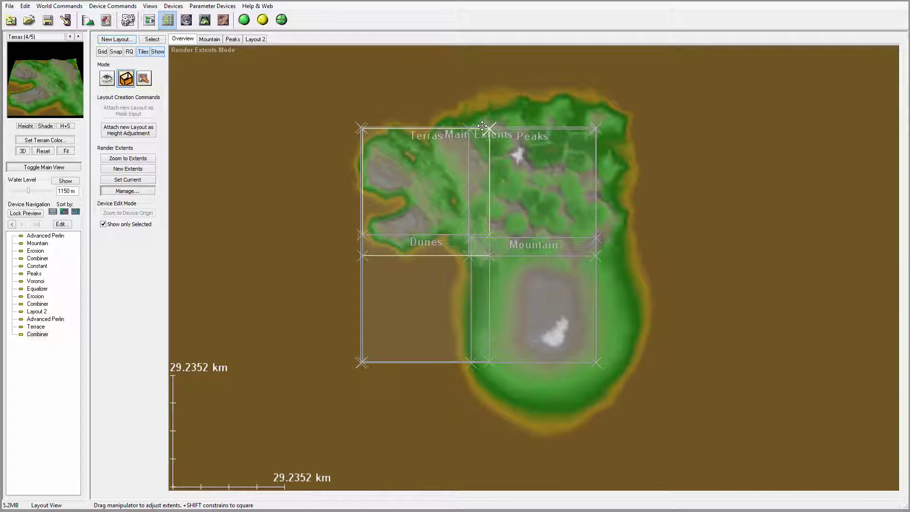
pyautogui.doubleClick(526, 128)
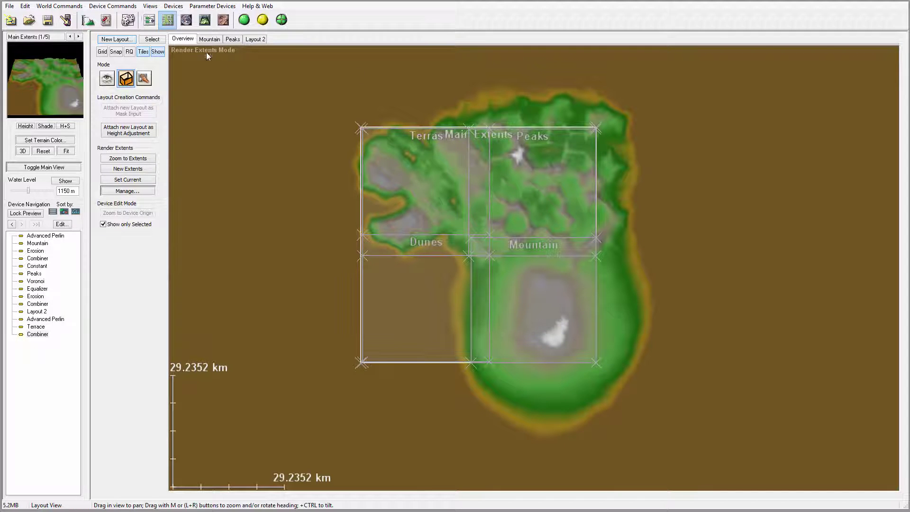
pyautogui.click(205, 20)
# - Orbit around the blended, terraced landmass in 3D, then return to the device graph
pyautogui.scroll(-3, 495, 264)
pyautogui.moveTo(492, 251)
pyautogui.mouseDown()
pyautogui.moveTo(268, 306)
pyautogui.moveTo(334, 253)
pyautogui.mouseUp()
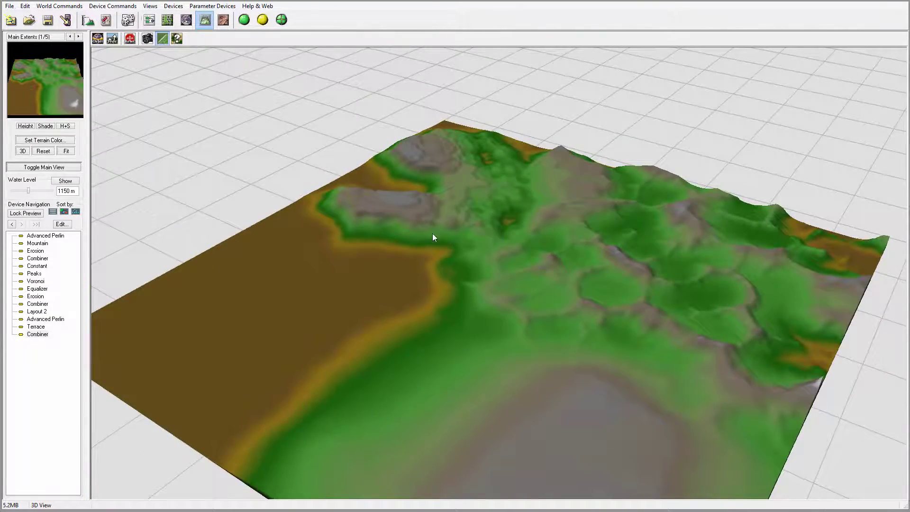
pyautogui.moveTo(433, 233)
pyautogui.mouseDown()
pyautogui.moveTo(394, 181)
pyautogui.moveTo(535, 291)
pyautogui.moveTo(363, 311)
pyautogui.mouseUp()
pyautogui.moveTo(342, 264)
pyautogui.mouseDown()
pyautogui.moveTo(544, 289)
pyautogui.moveTo(392, 246)
pyautogui.moveTo(264, 174)
pyautogui.moveTo(518, 203)
pyautogui.mouseUp()
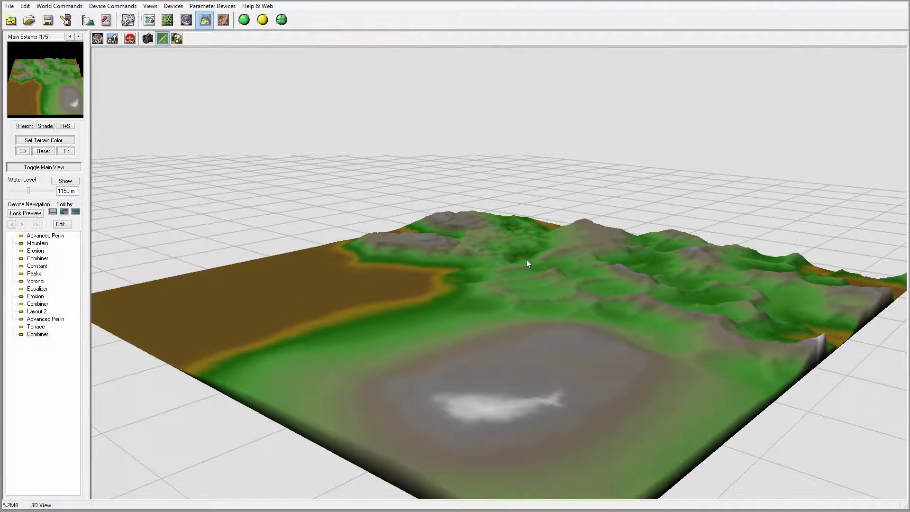
pyautogui.moveTo(526, 262)
pyautogui.mouseDown()
pyautogui.moveTo(602, 246)
pyautogui.moveTo(600, 337)
pyautogui.moveTo(759, 250)
pyautogui.mouseUp()
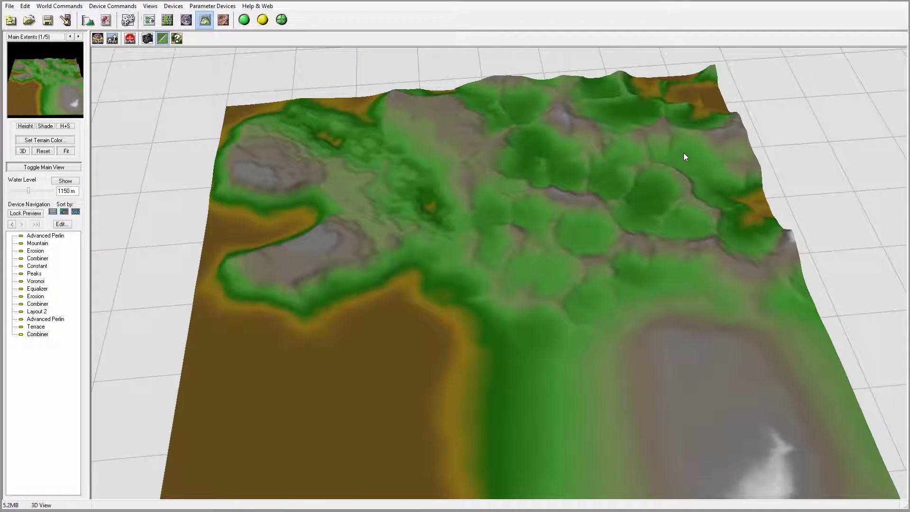
pyautogui.moveTo(503, 218)
pyautogui.mouseDown()
pyautogui.moveTo(570, 286)
pyautogui.moveTo(728, 213)
pyautogui.mouseUp()
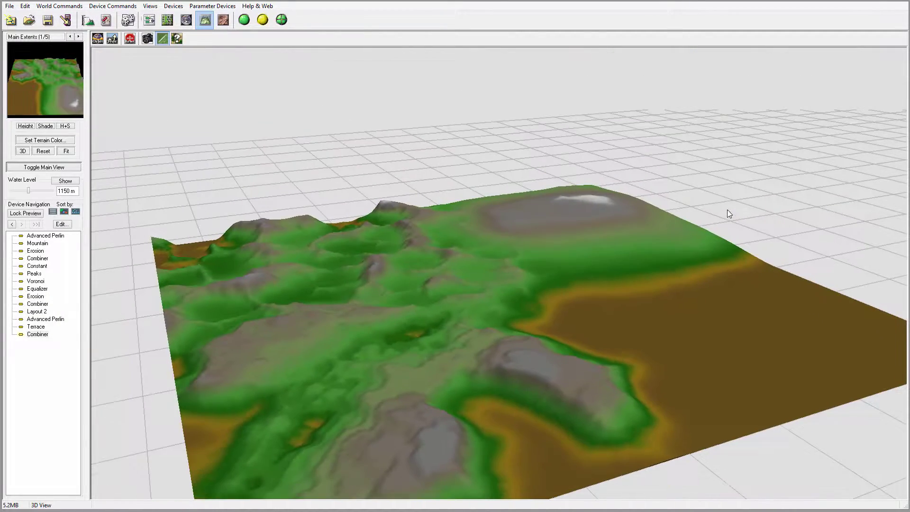
pyautogui.moveTo(548, 212)
pyautogui.mouseDown()
pyautogui.moveTo(579, 229)
pyautogui.moveTo(536, 203)
pyautogui.moveTo(463, 201)
pyautogui.moveTo(508, 274)
pyautogui.moveTo(646, 246)
pyautogui.mouseUp()
pyautogui.moveTo(703, 226)
pyautogui.mouseDown()
pyautogui.moveTo(633, 200)
pyautogui.moveTo(629, 179)
pyautogui.moveTo(626, 258)
pyautogui.moveTo(470, 239)
pyautogui.moveTo(412, 185)
pyautogui.moveTo(355, 162)
pyautogui.moveTo(529, 181)
pyautogui.moveTo(588, 200)
pyautogui.moveTo(587, 257)
pyautogui.moveTo(550, 249)
pyautogui.moveTo(764, 225)
pyautogui.moveTo(650, 233)
pyautogui.moveTo(667, 178)
pyautogui.moveTo(654, 147)
pyautogui.moveTo(623, 242)
pyautogui.moveTo(558, 213)
pyautogui.moveTo(619, 270)
pyautogui.mouseUp()
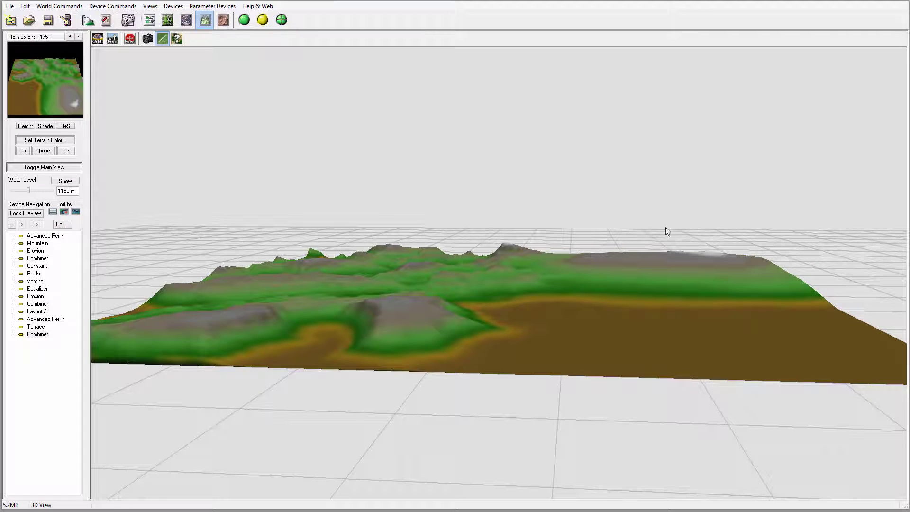
pyautogui.moveTo(676, 261)
pyautogui.mouseDown()
pyautogui.moveTo(605, 304)
pyautogui.moveTo(730, 279)
pyautogui.mouseUp()
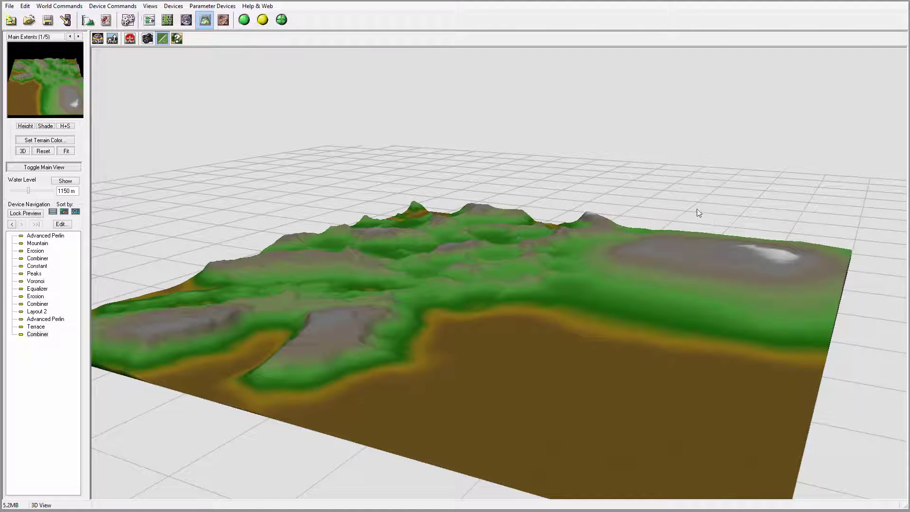
pyautogui.click(150, 19)
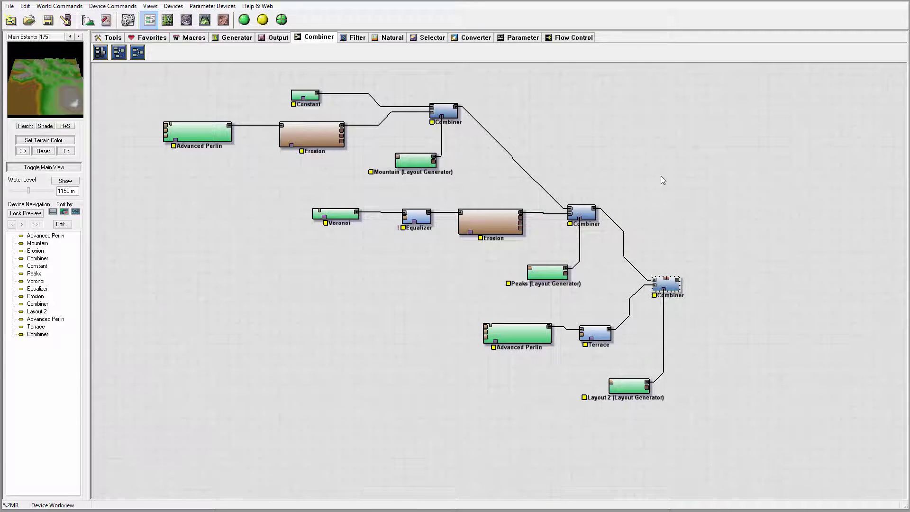
pyautogui.moveTo(662, 179)
pyautogui.mouseDown(button='right')
pyautogui.moveTo(521, 169)
pyautogui.moveTo(633, 212)
pyautogui.moveTo(545, 112)
pyautogui.moveTo(493, 129)
pyautogui.moveTo(619, 214)
pyautogui.mouseUp(button='right')
pyautogui.click(526, 339)
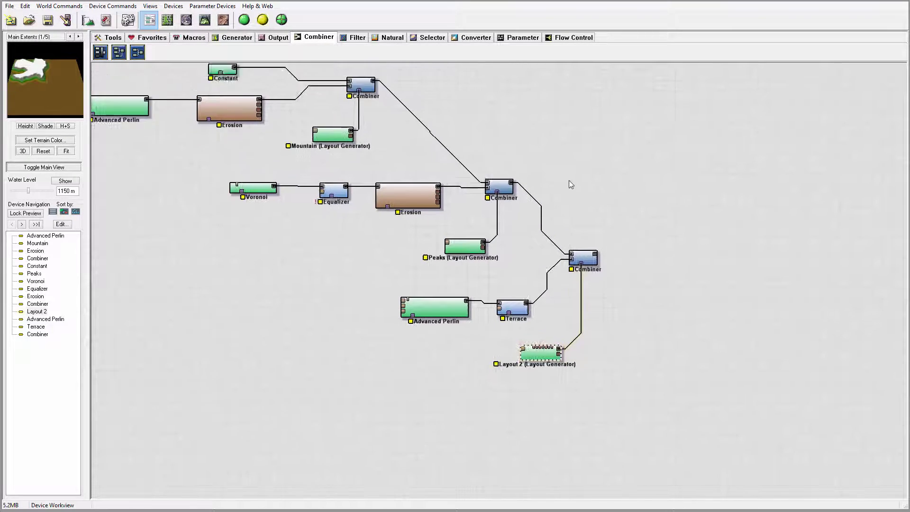
pyautogui.moveTo(739, 321); pyautogui.dragTo(672, 194, button='right')
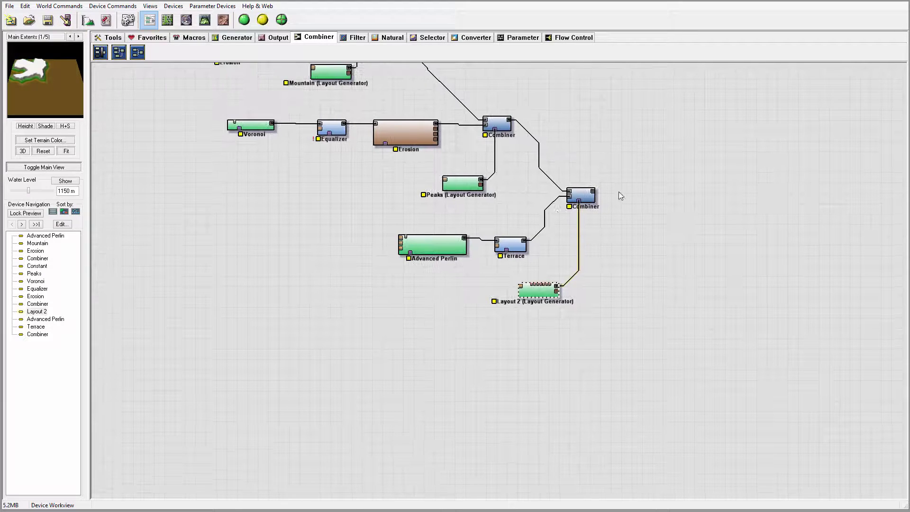
pyautogui.click(604, 198)
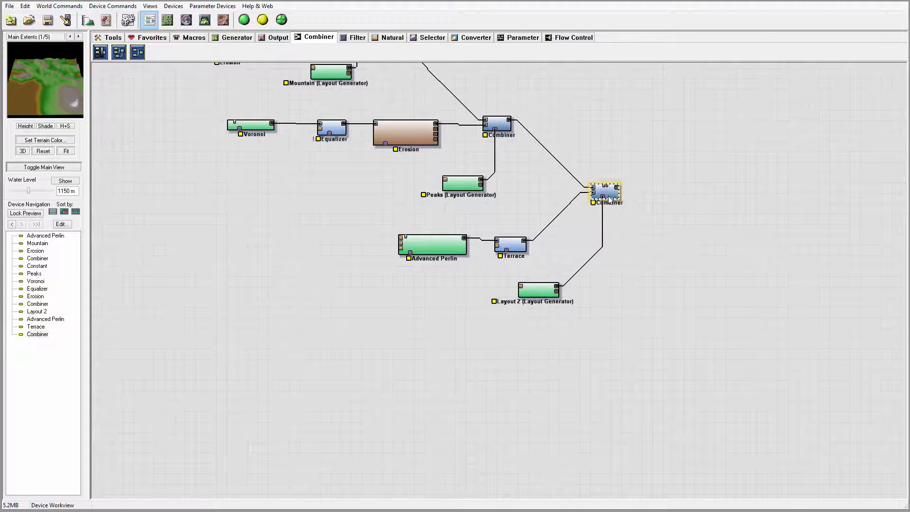
pyautogui.moveTo(545, 137)
pyautogui.mouseDown(button='right')
pyautogui.moveTo(567, 254)
pyautogui.moveTo(492, 324)
pyautogui.mouseUp(button='right')
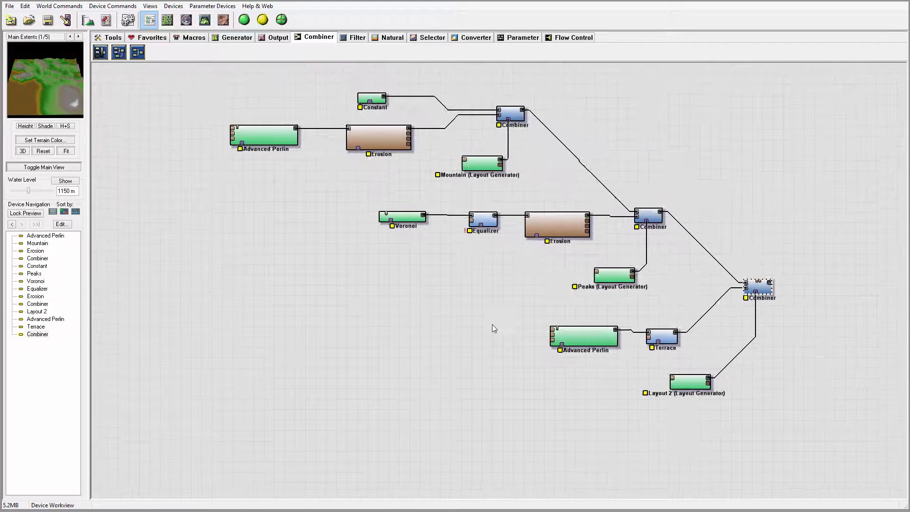
pyautogui.moveTo(670, 362); pyautogui.dragTo(326, 362, button='right')
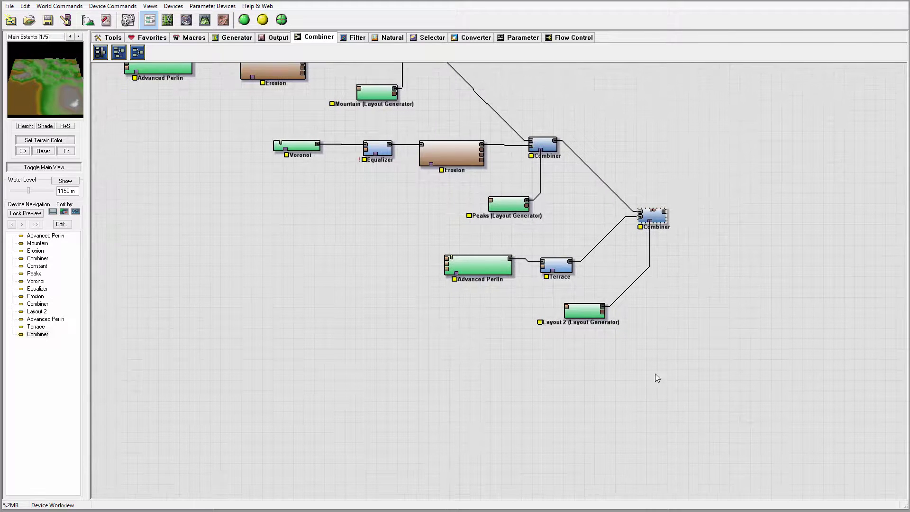
pyautogui.moveTo(364, 304); pyautogui.dragTo(495, 321, button='right')
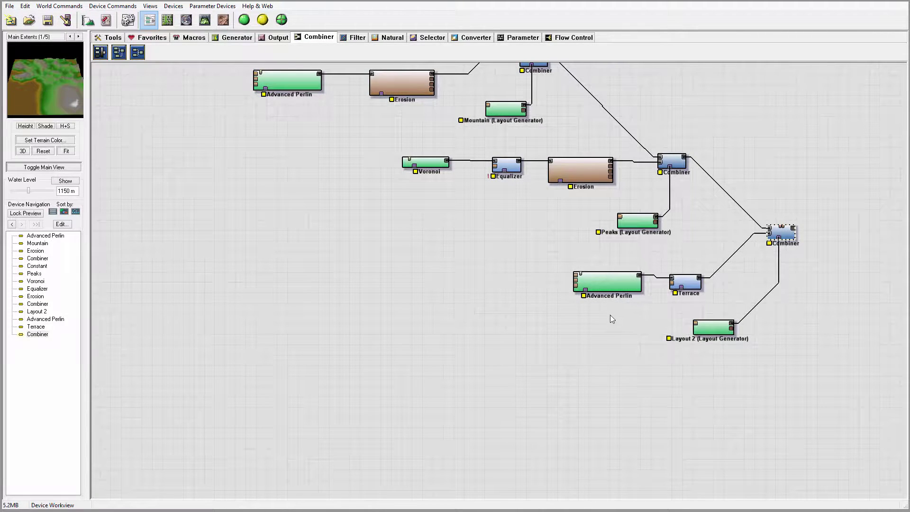
pyautogui.moveTo(610, 315); pyautogui.dragTo(387, 323, button='right')
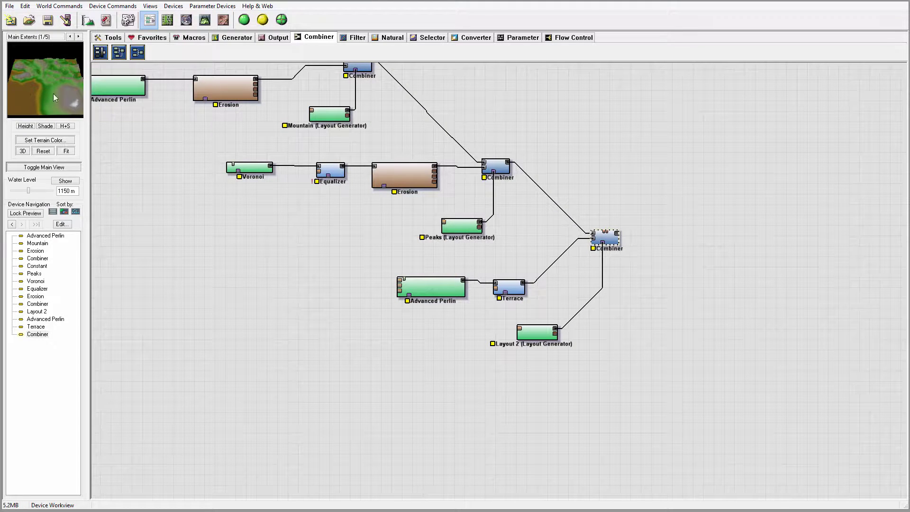